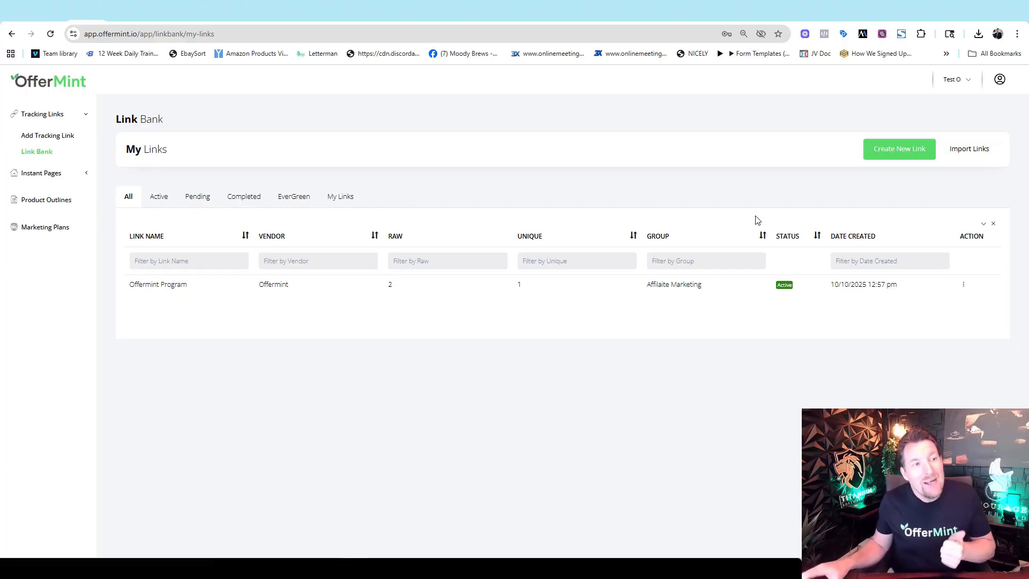
Expand Instant Pages in the sidebar to list Lead Steps, Bridge Pages, Page Leads and Offer Leads.
left_click(82, 176)
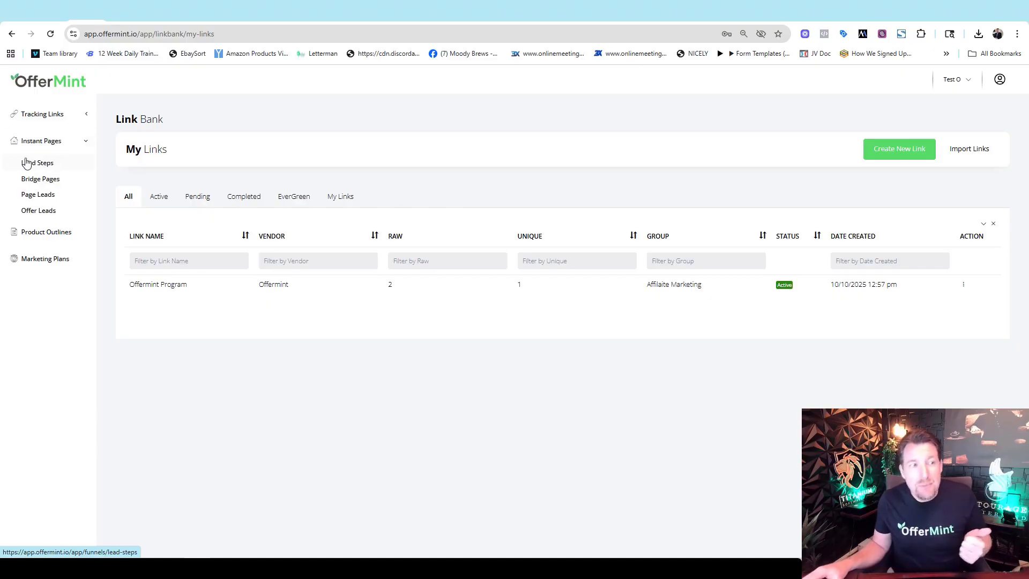
Create a new lead step named 'Offermint' from the Lead Steps list.
left_click(52, 164)
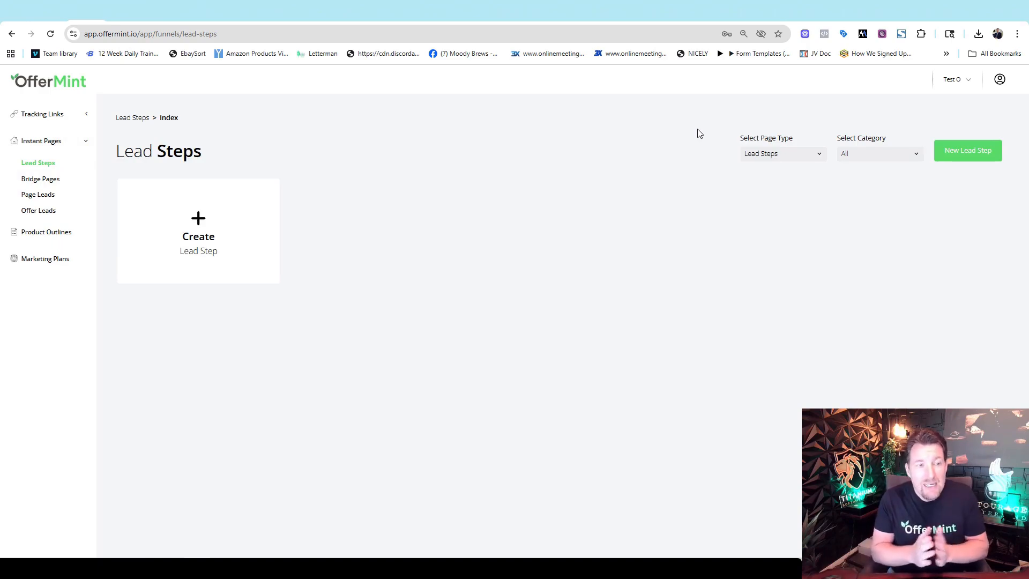
left_click(976, 153)
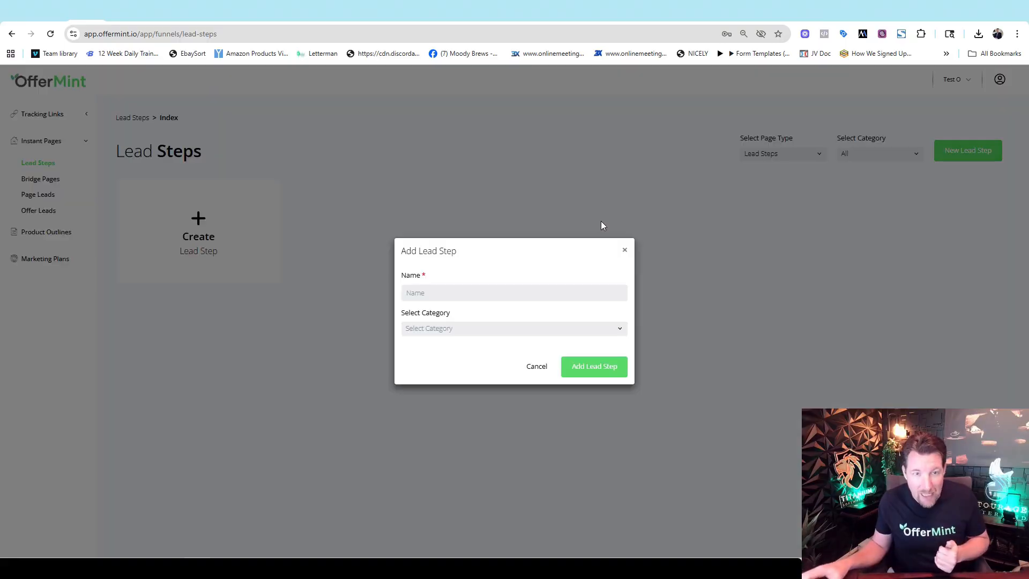
left_click(482, 300)
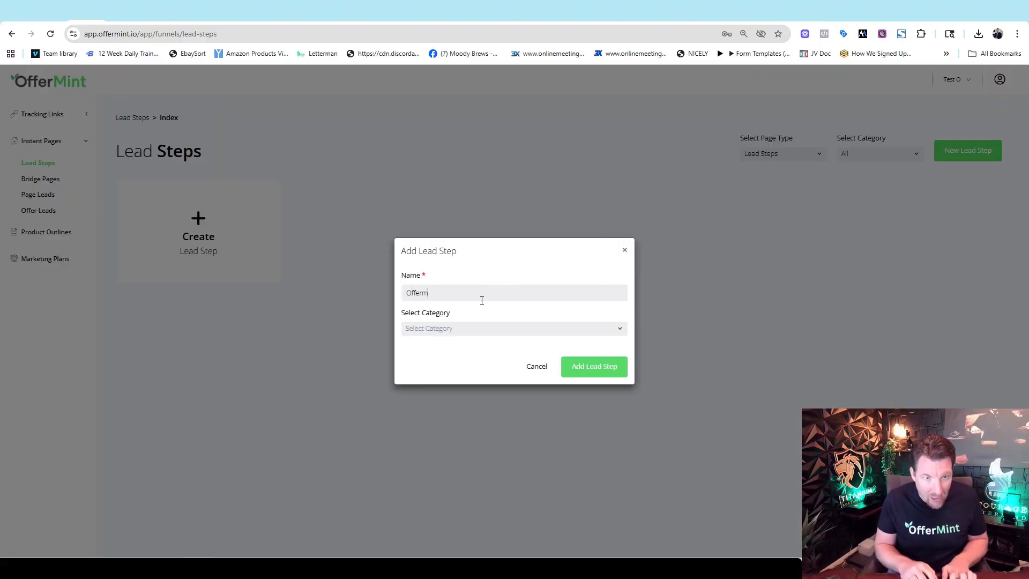
type("Offermint")
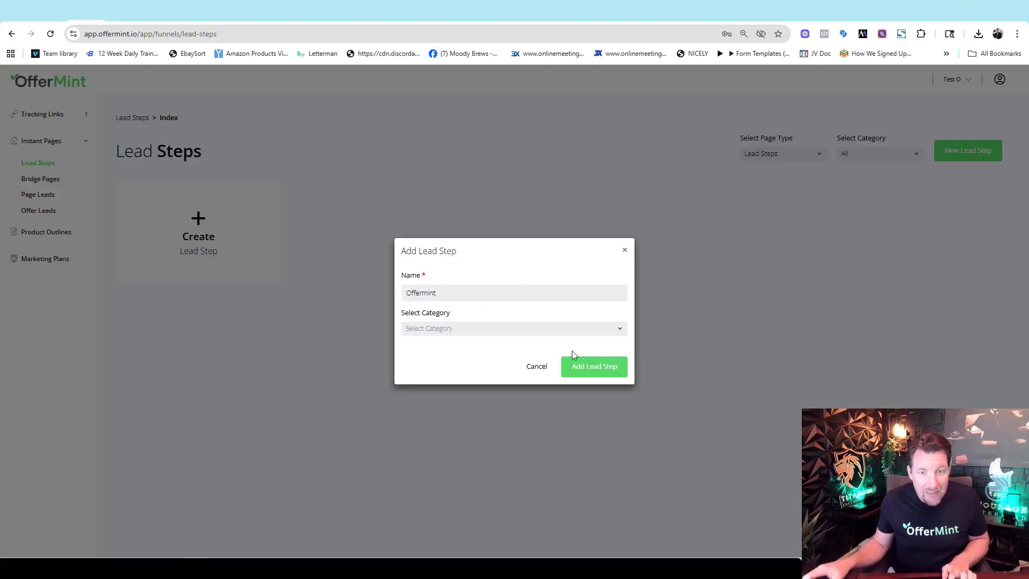
left_click(585, 367)
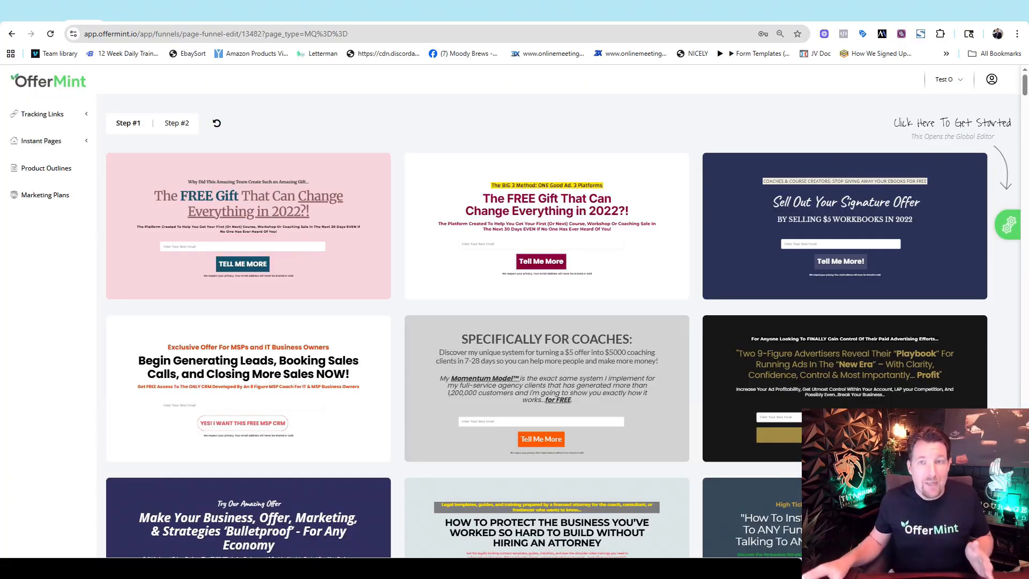
mouse_move(985, 178)
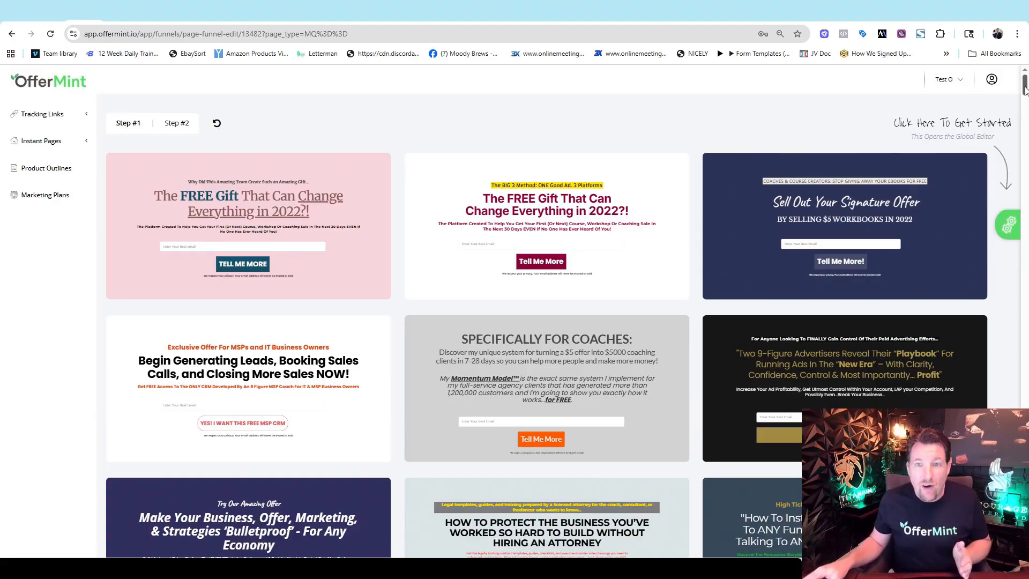
left_click_drag(1024, 90, 1024, 226)
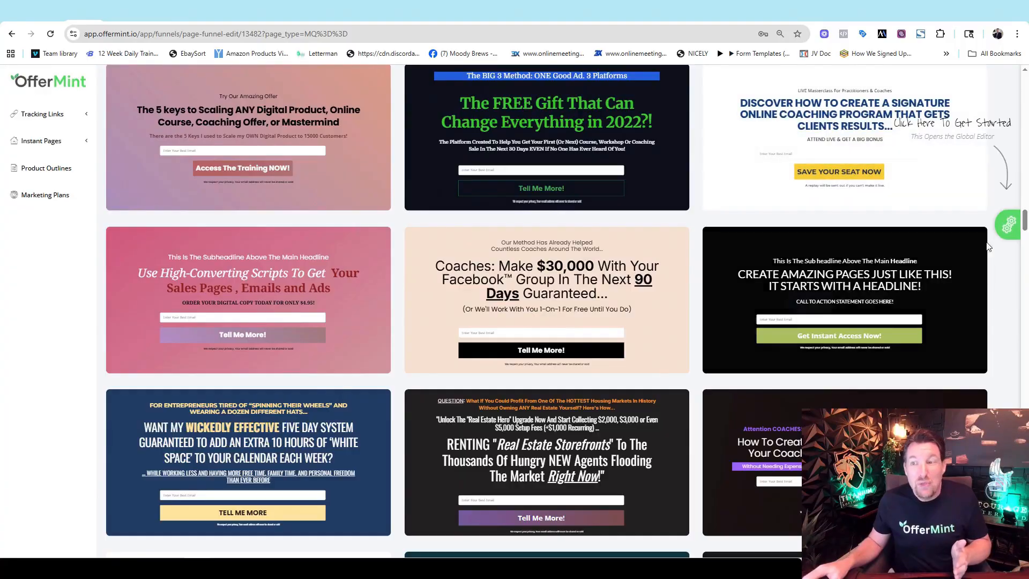
left_click_drag(1024, 217, 1013, 81)
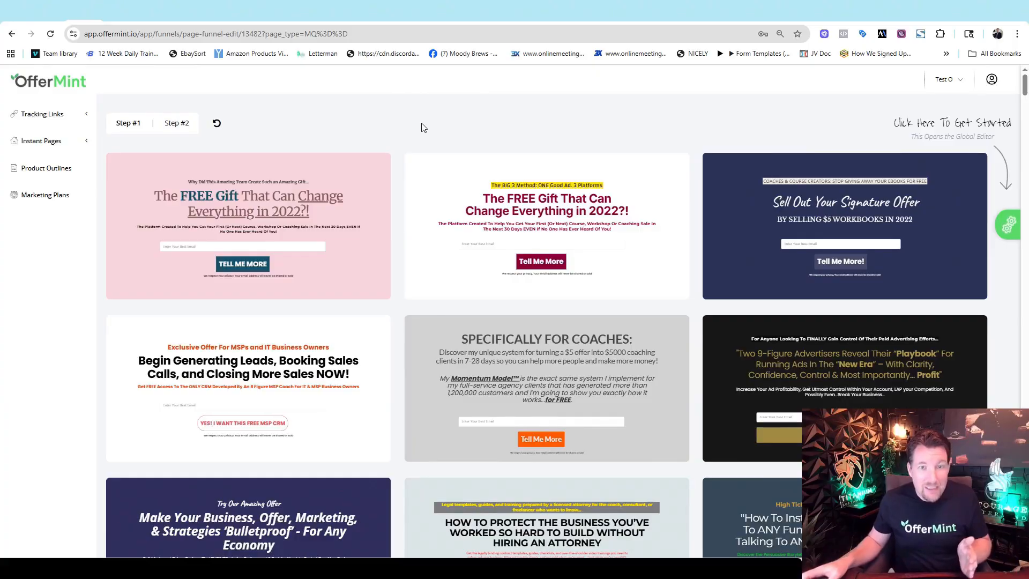
mouse_move(525, 193)
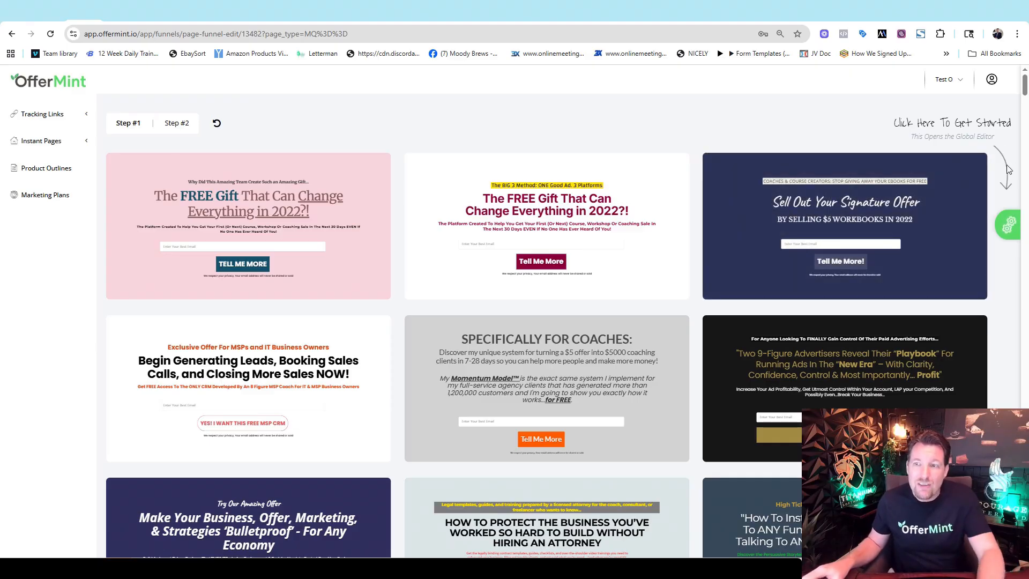
Paste the call-out, main headline and 'Enter Your Details Below' CTA into all templates via Global Editor.
left_click(1007, 228)
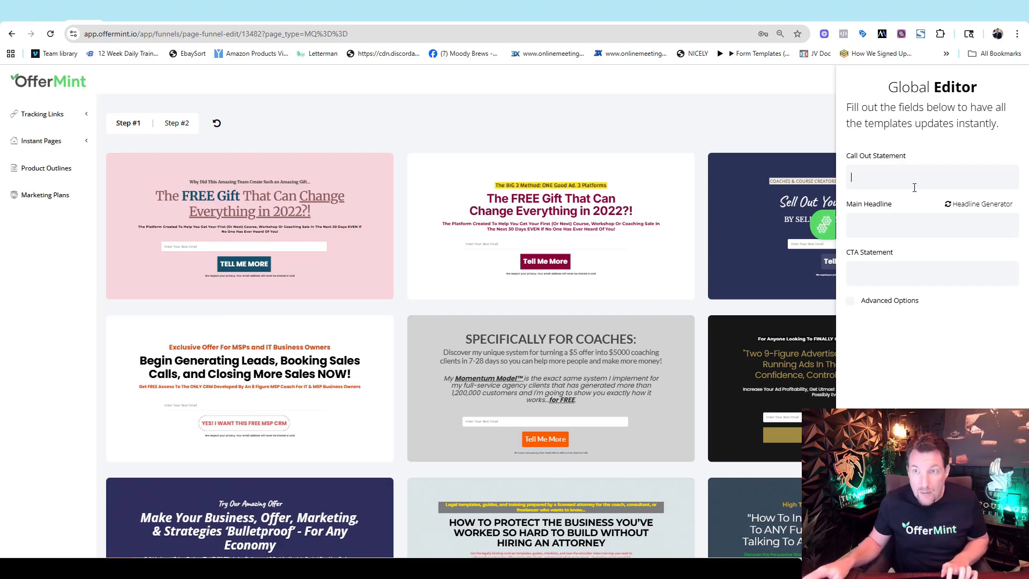
type("Turn Any Idea Into a Ready-to-Sell Offer - in Just Minutes.")
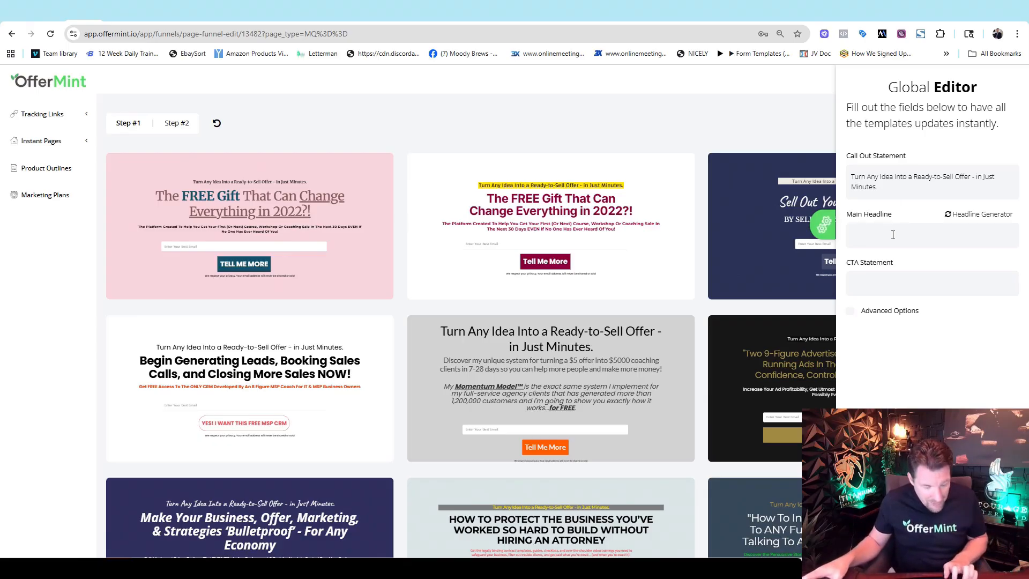
type("Build your offer, map your plan, and launch faster than ever with OfferMint.")
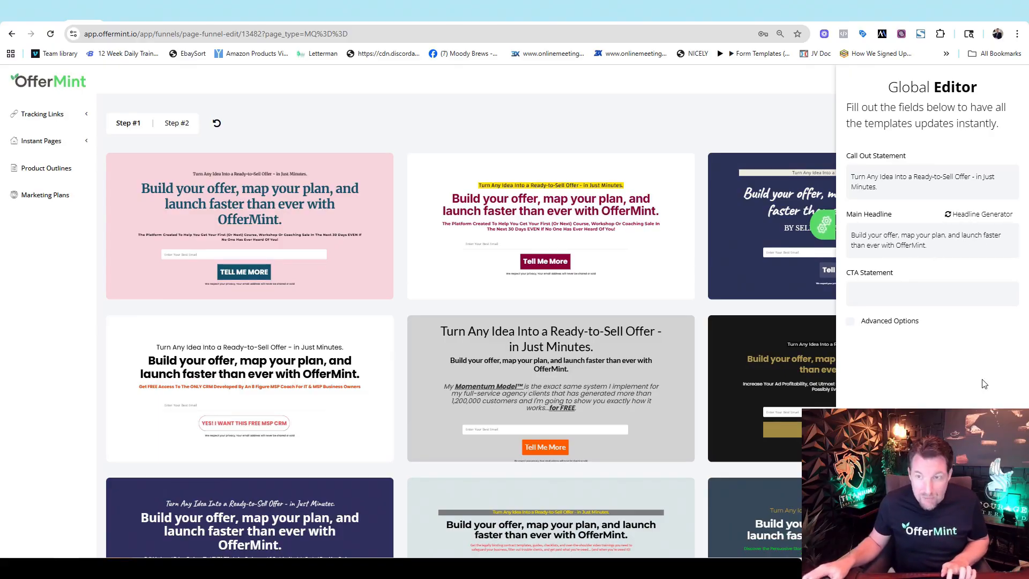
left_click(876, 300)
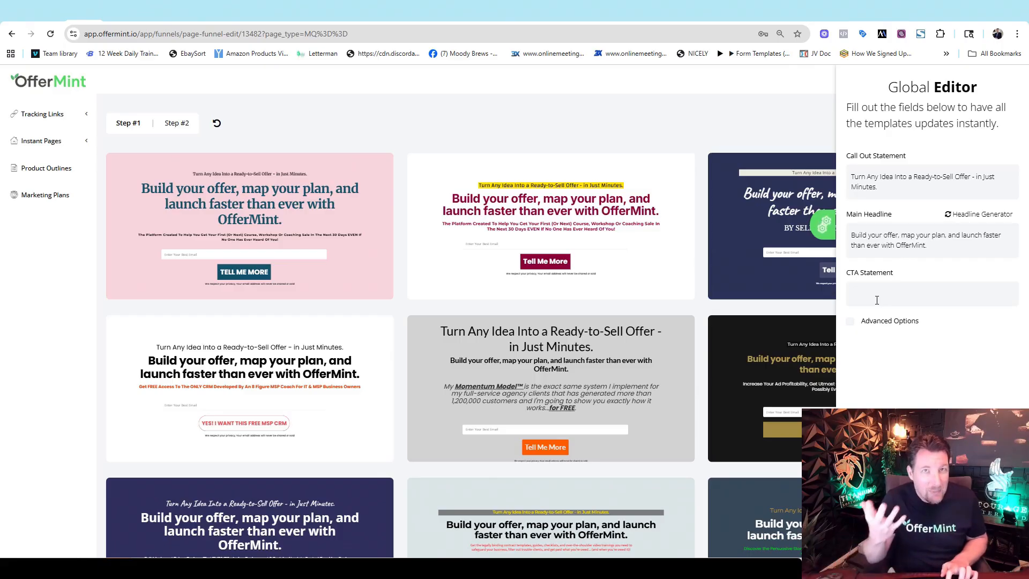
type("Enter Your Details Below")
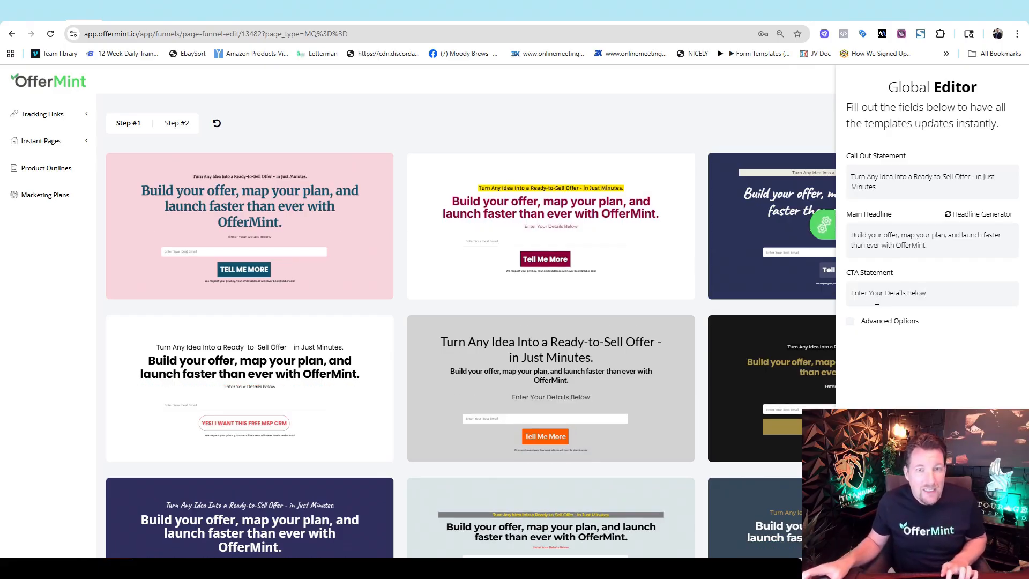
left_click(827, 227)
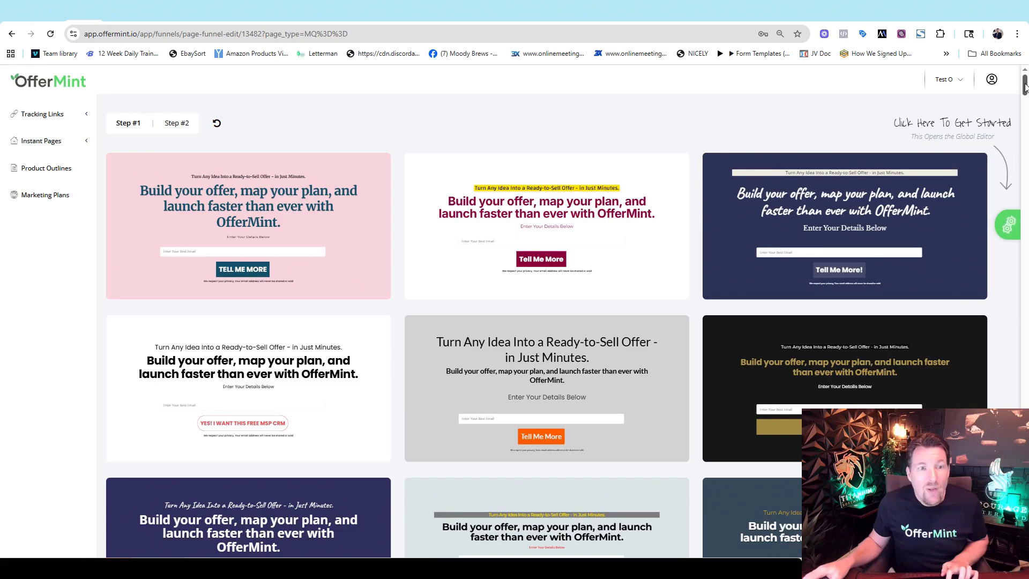
Scroll the template grid and select the 'Save Your Seat Now' template for Step #1.
scroll(1025, 86, "down", 1)
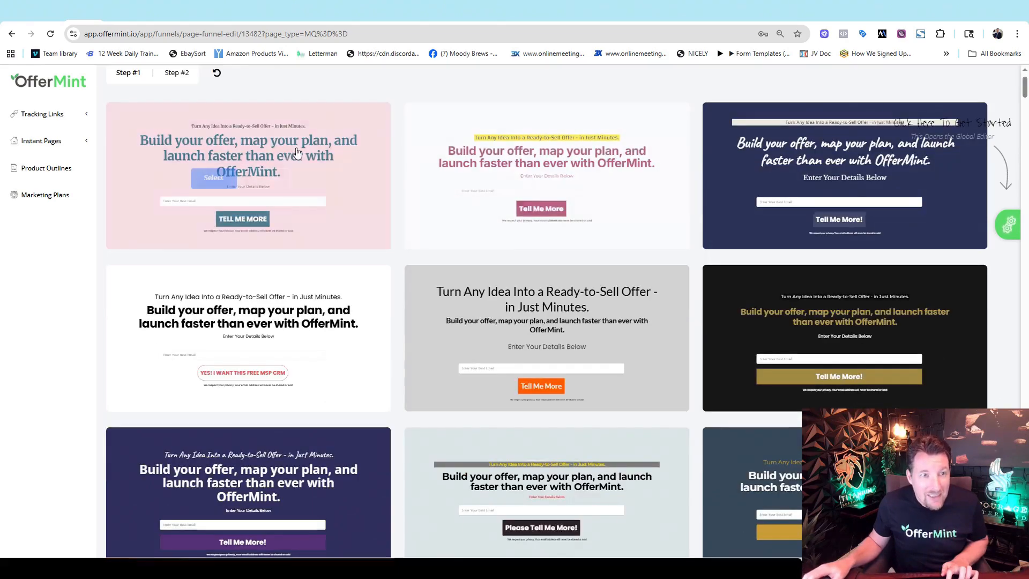
mouse_move(375, 153)
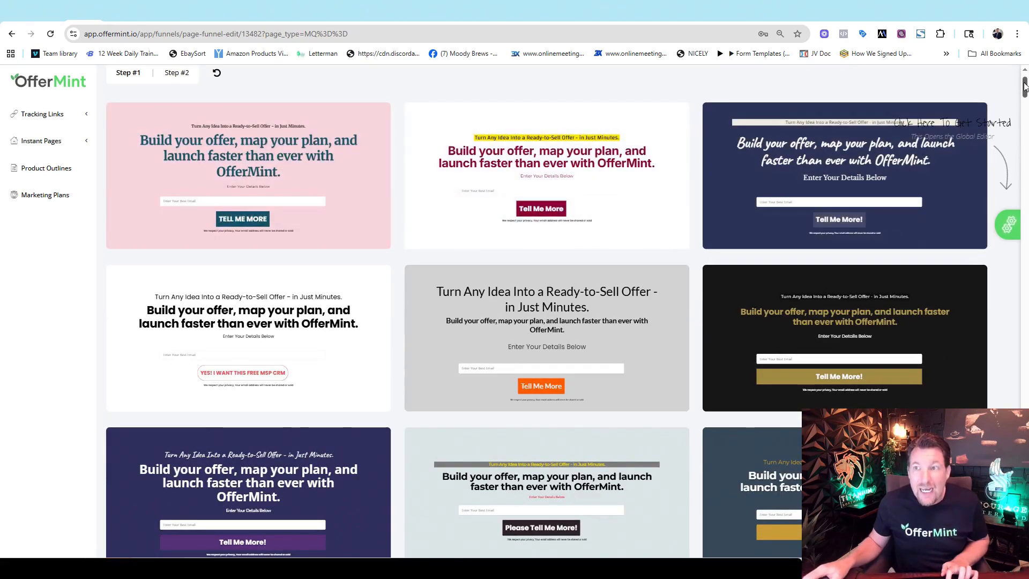
scroll(1025, 91, "down", 1)
scroll(1024, 91, "down", 9)
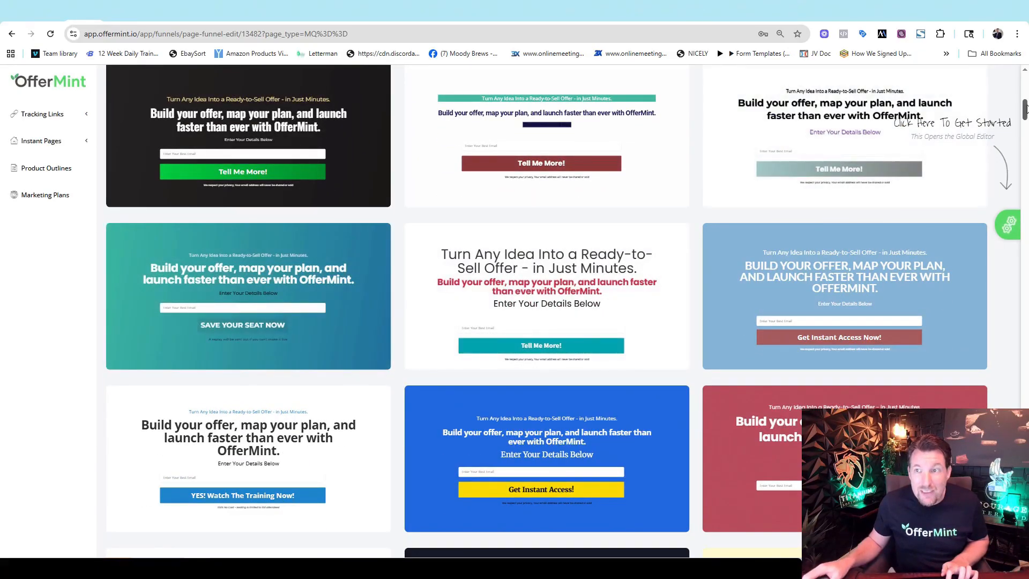
scroll(1025, 107, "down", 10)
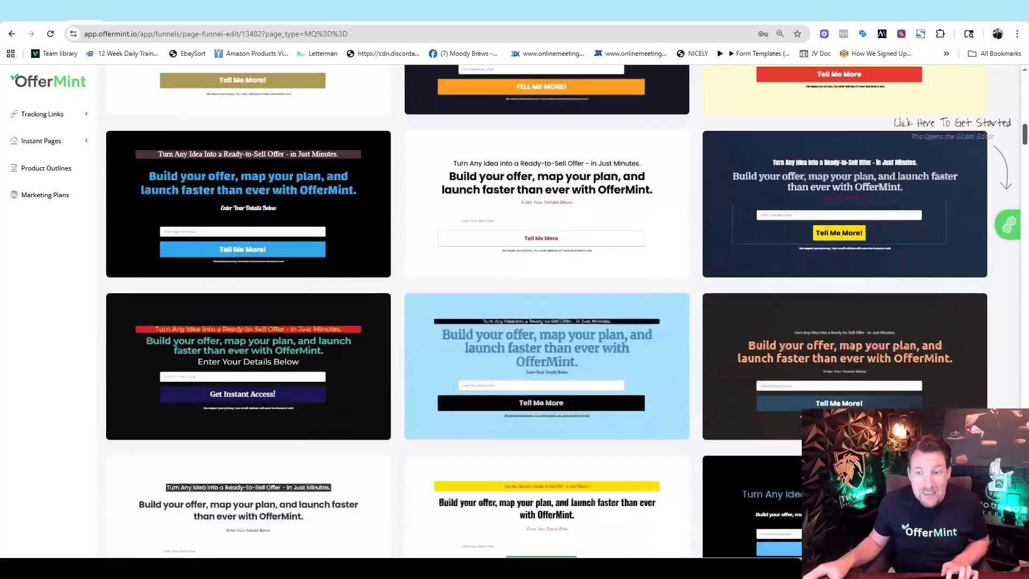
scroll(546, 310, "down", 10)
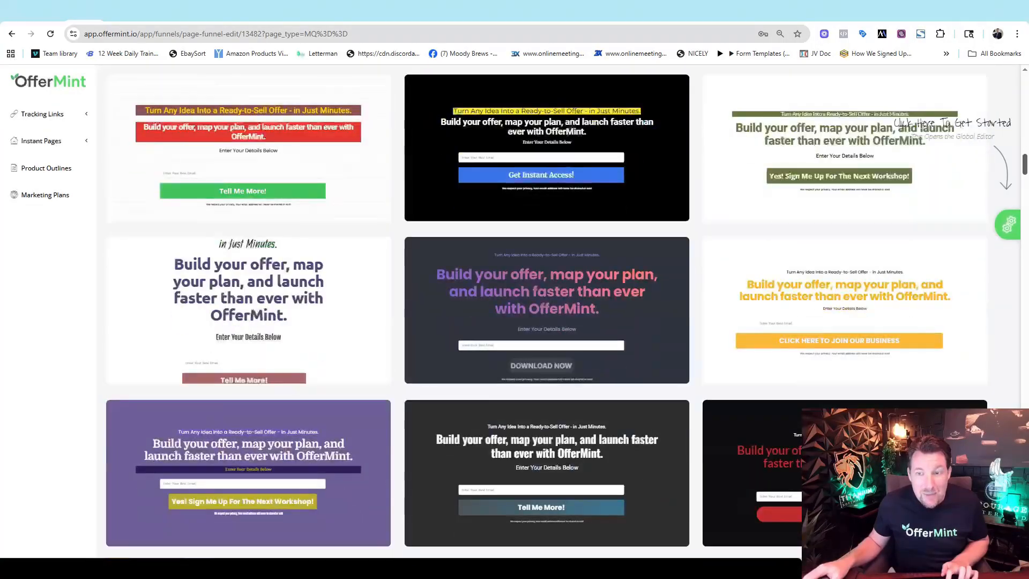
scroll(546, 311, "down", 10)
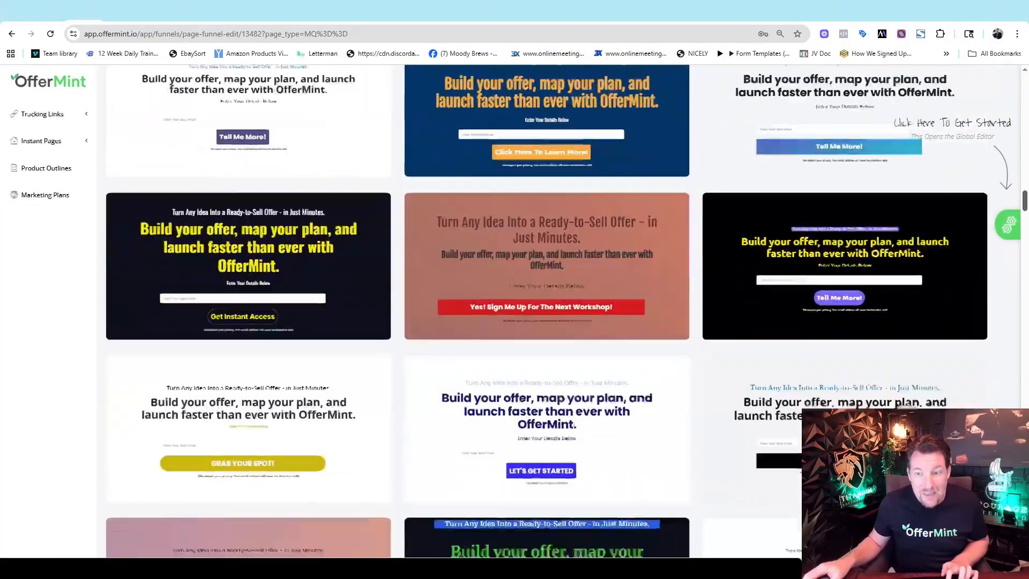
scroll(884, 311, "down", 1)
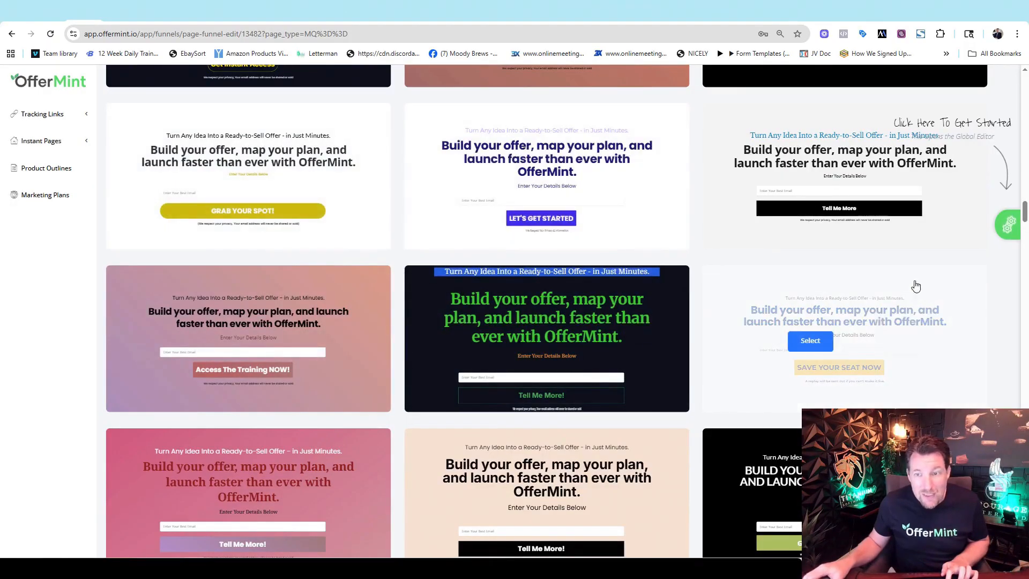
left_click(810, 341)
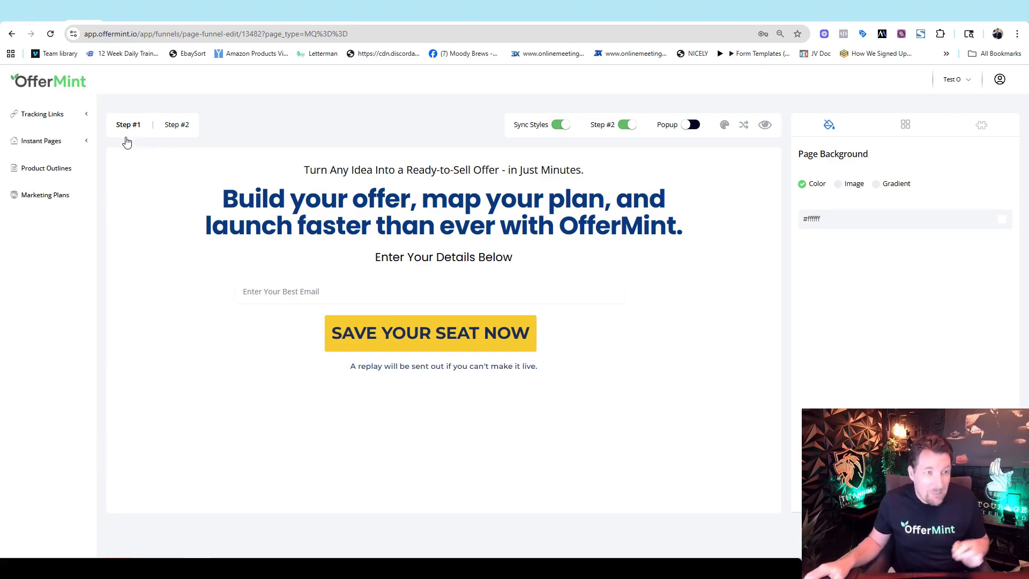
Make the Step #1 headline red using the Bold Color presets.
left_click(167, 131)
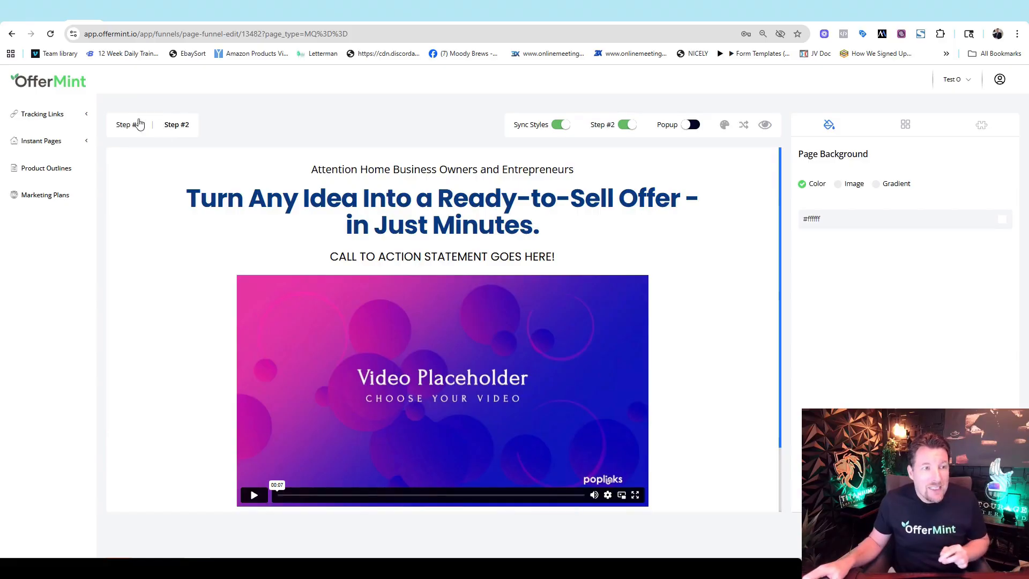
left_click(133, 127)
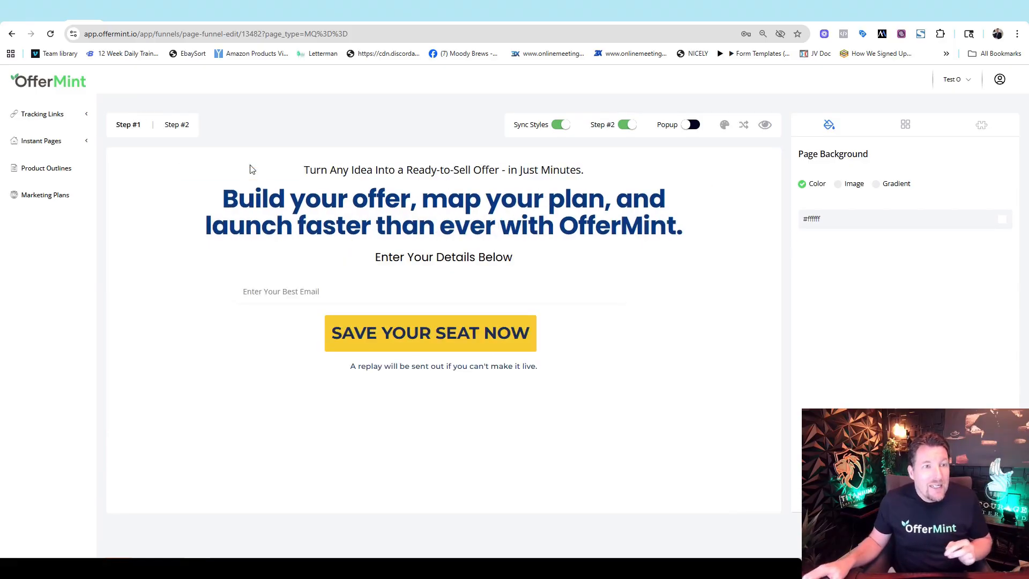
triple_click(353, 199)
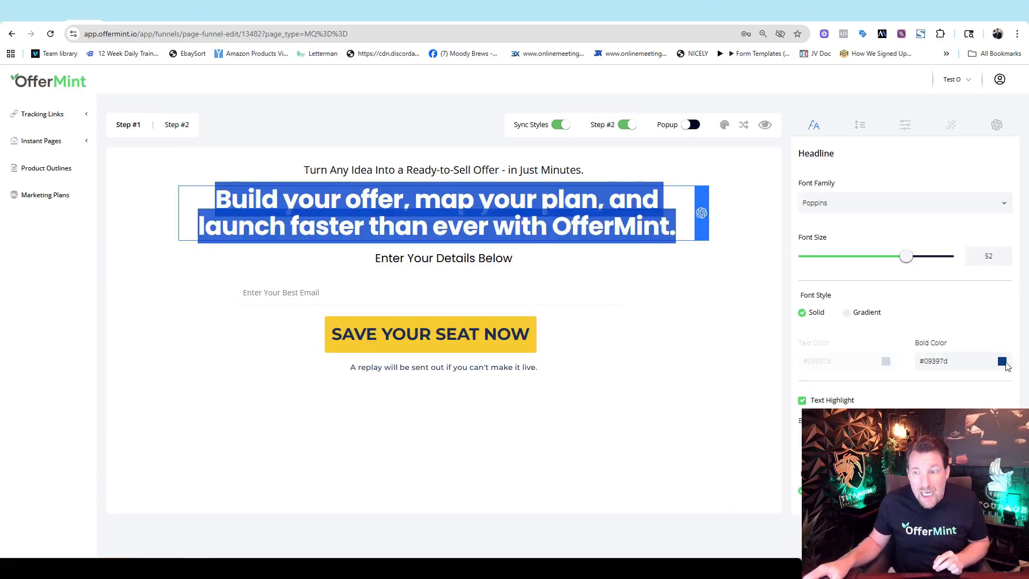
left_click(1002, 361)
left_click(952, 358)
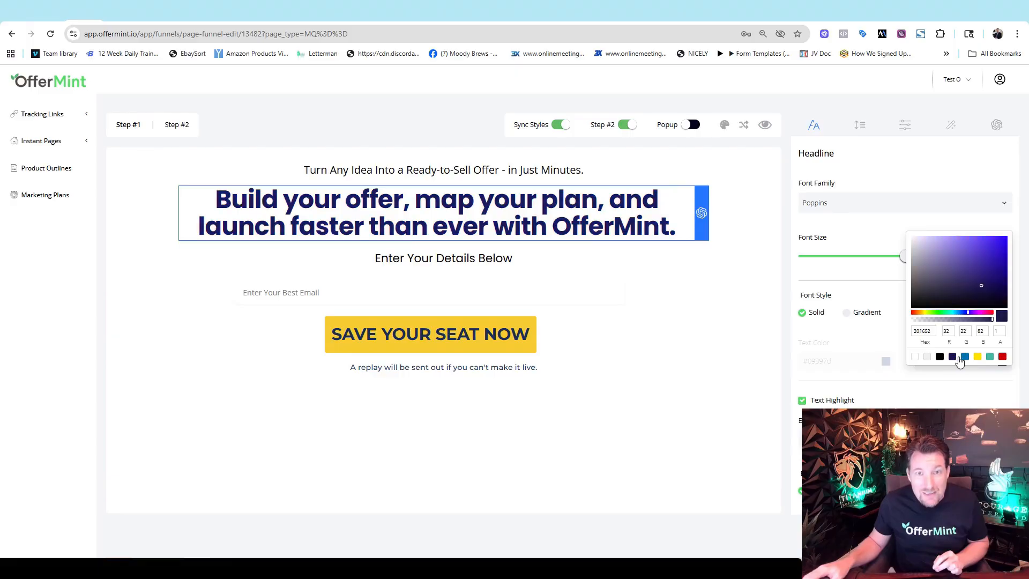
left_click(1002, 356)
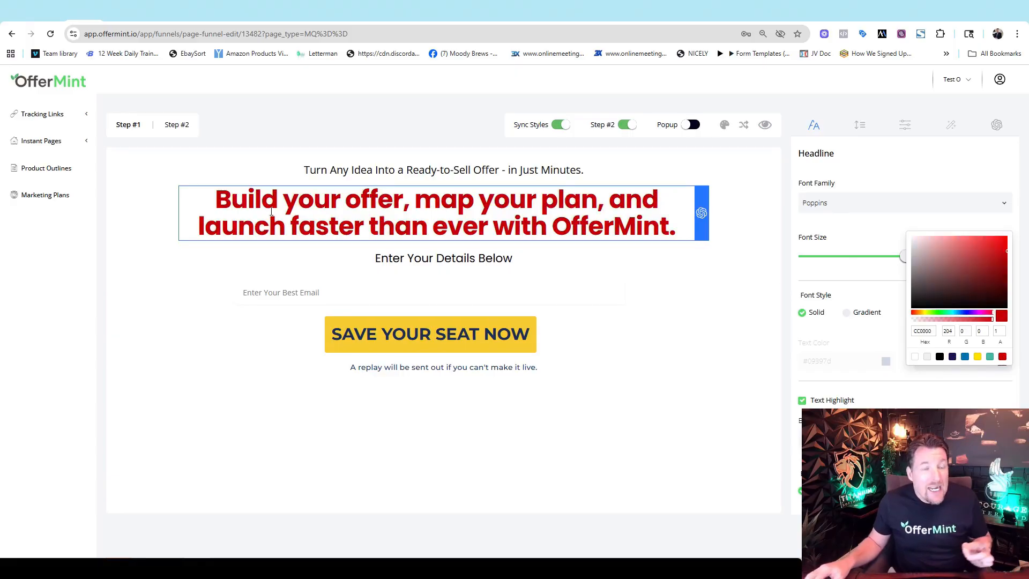
Raise the Step #1 headline font size from 52 to 55, then view Step #2.
left_click(175, 124)
left_click(117, 129)
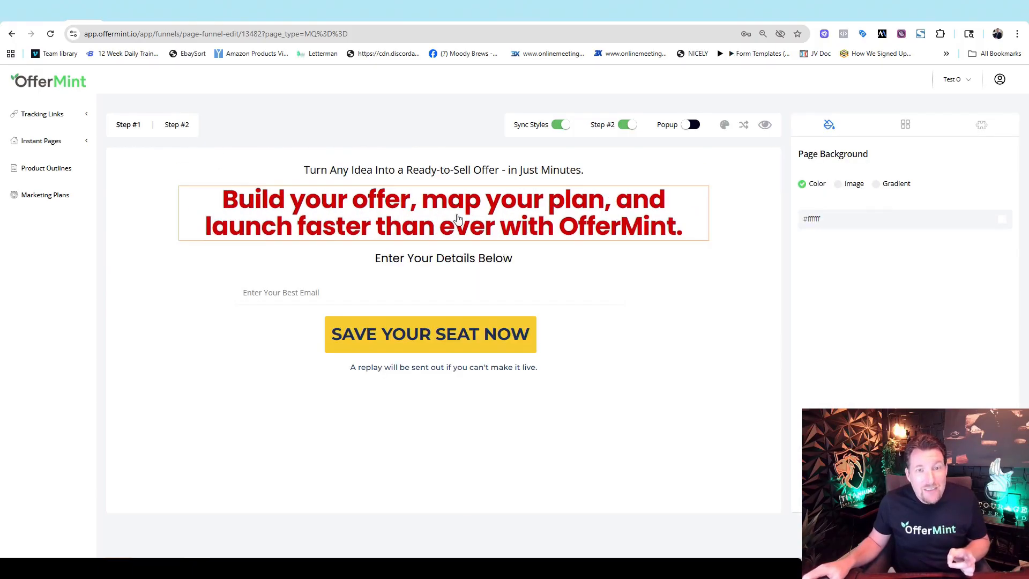
left_click(464, 214)
double_click(446, 199)
triple_click(458, 215)
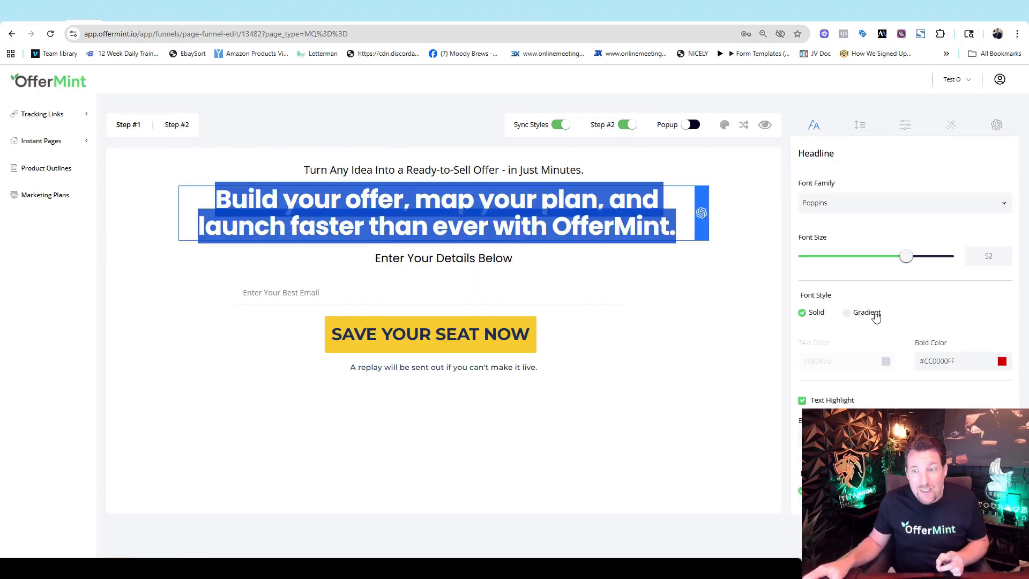
left_click(911, 257)
left_click_drag(915, 262, 916, 259)
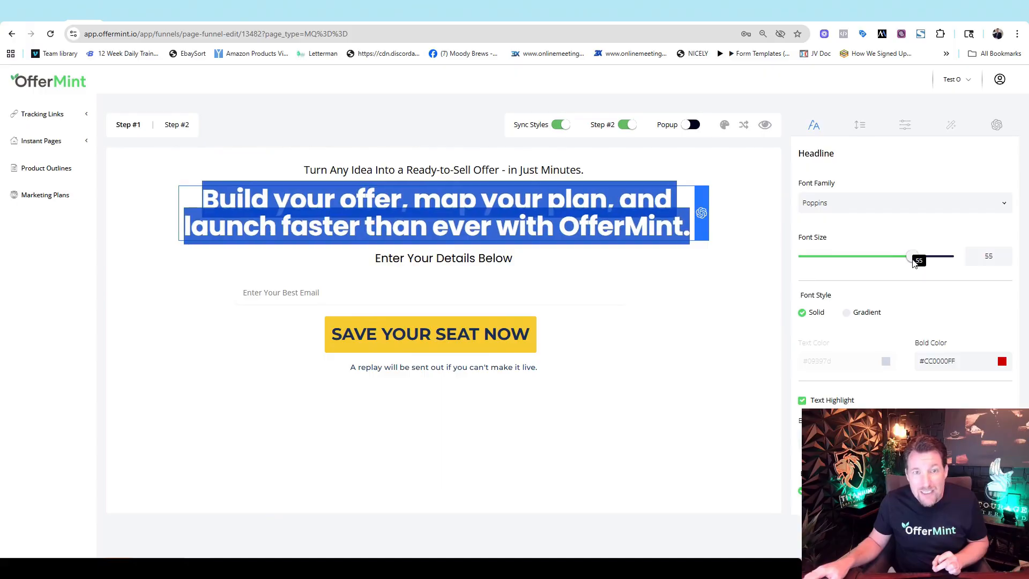
left_click(181, 128)
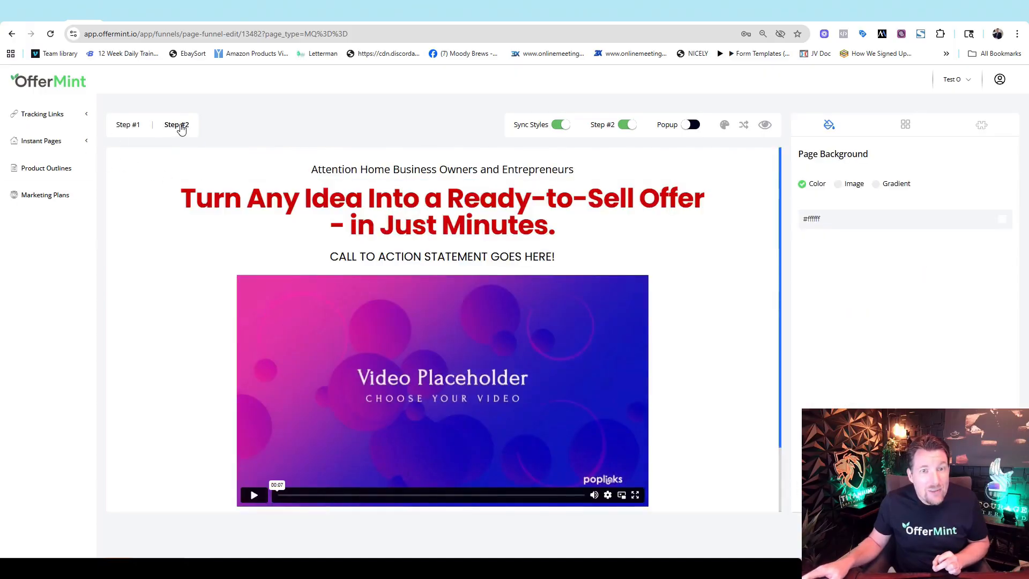
Change the Step #1 headline back to the navy Bold Color preset.
left_click(121, 128)
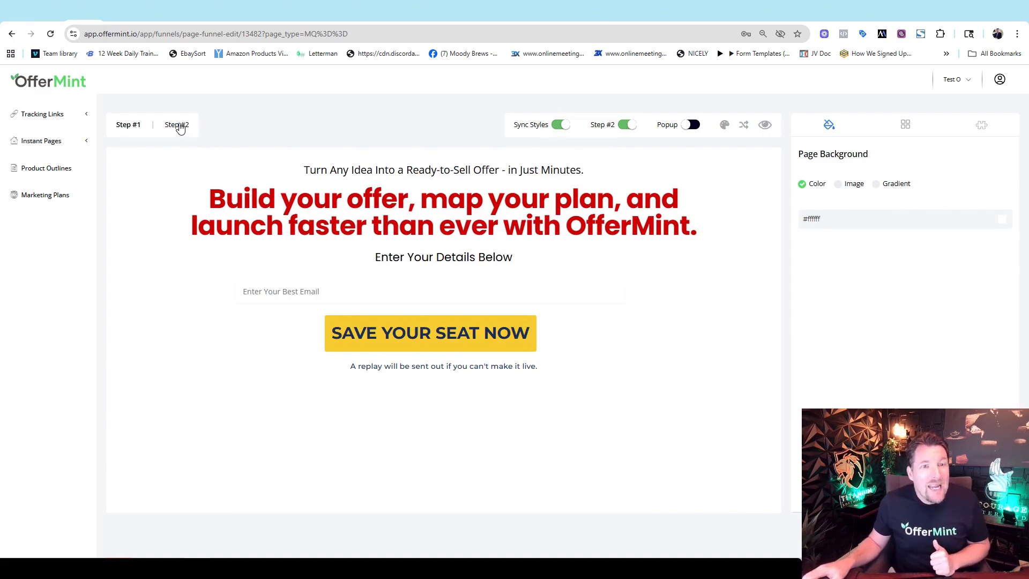
triple_click(308, 199)
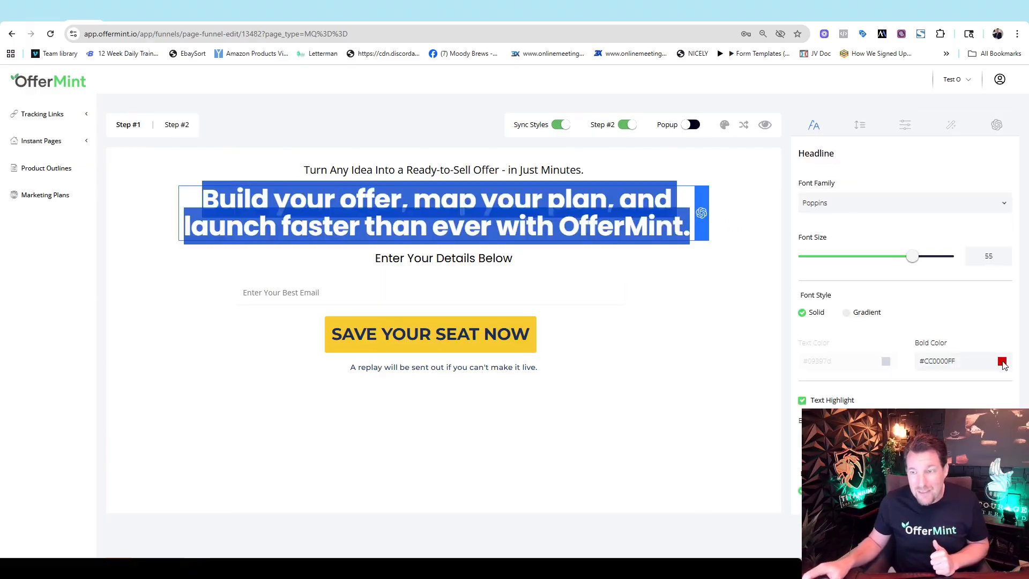
left_click(1002, 362)
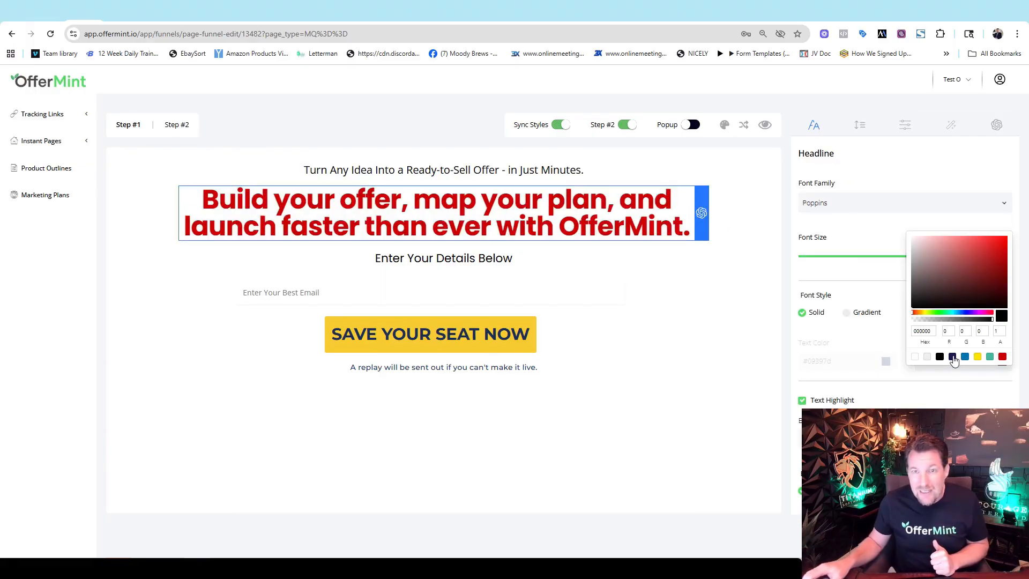
left_click(953, 358)
left_click(685, 361)
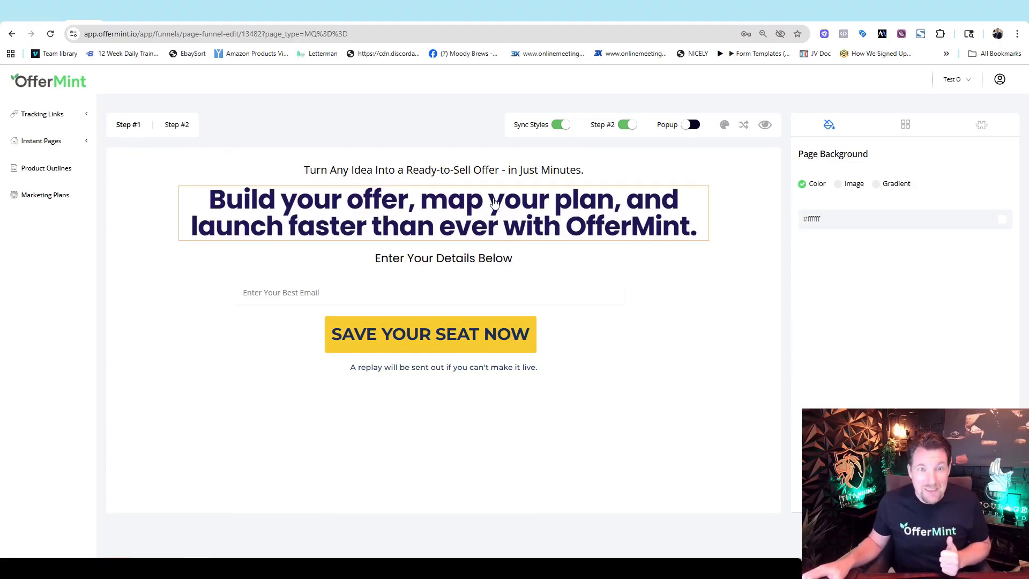
Shuffle the template size twice for a narrower white box on grey, then check Step #2.
left_click(744, 127)
left_click(744, 129)
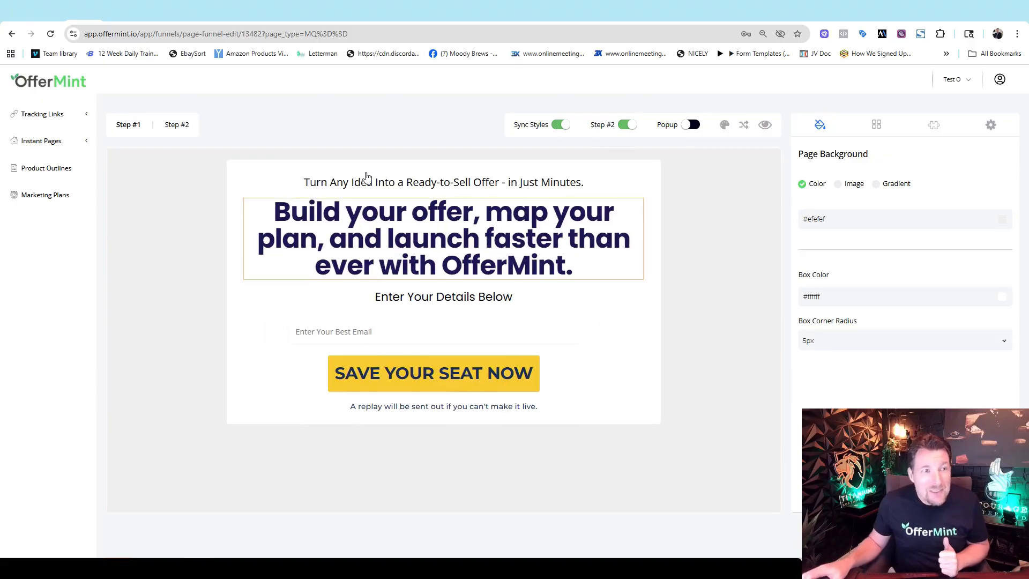
left_click(180, 129)
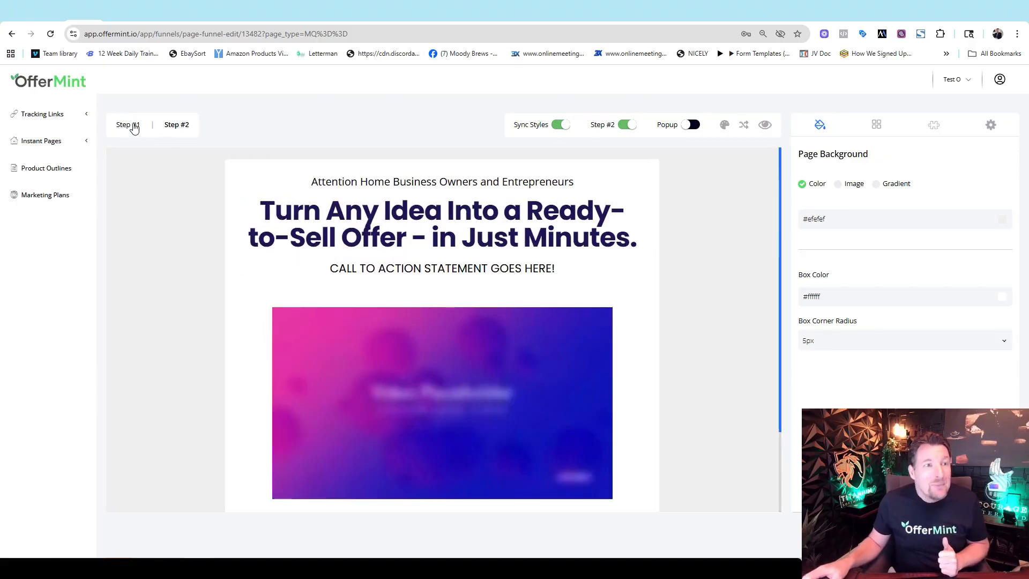
Set the Step #1 page background to a #201652FF to #0075B2FF gradient at 170 degrees.
left_click(132, 127)
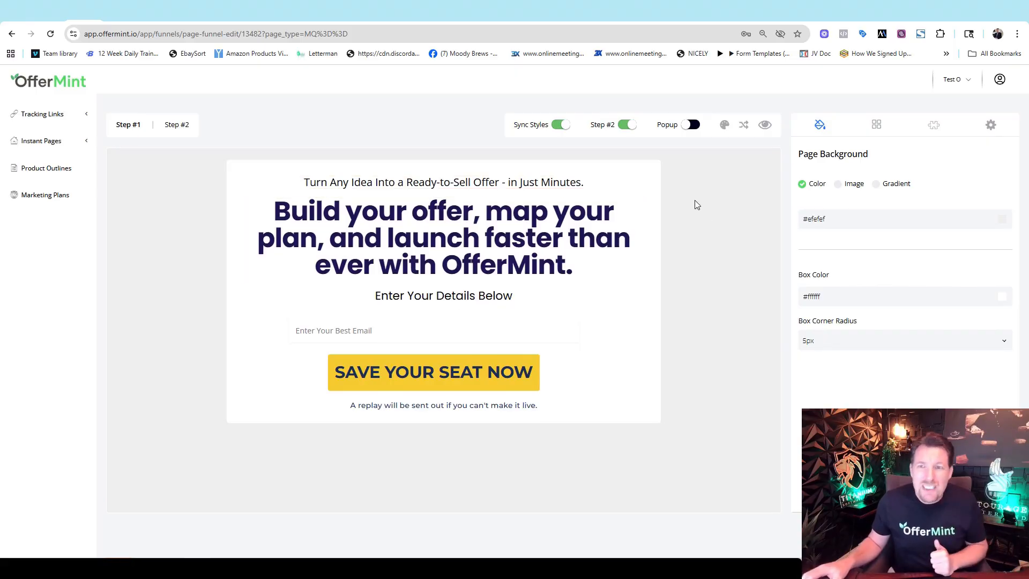
left_click(838, 190)
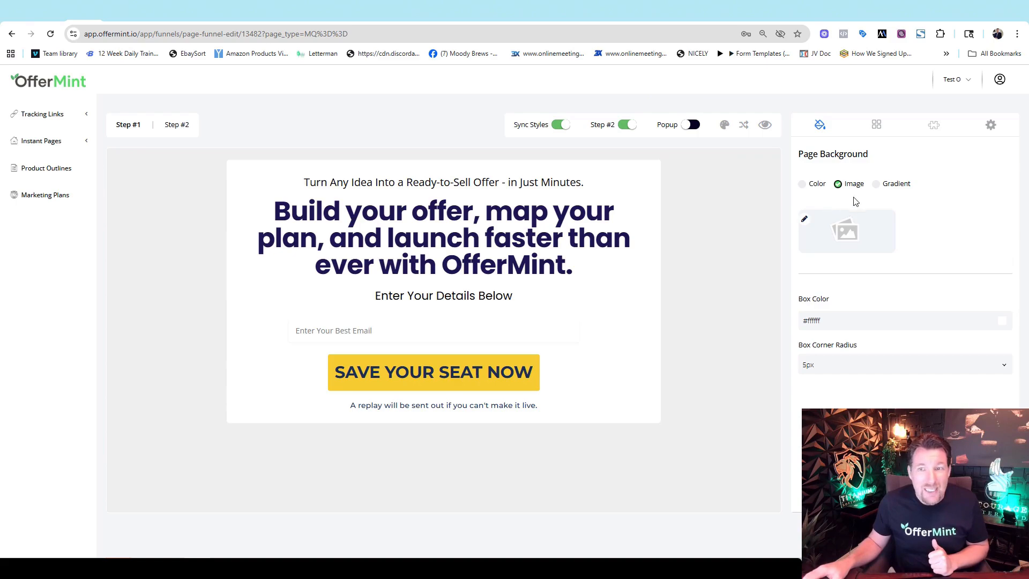
left_click(876, 185)
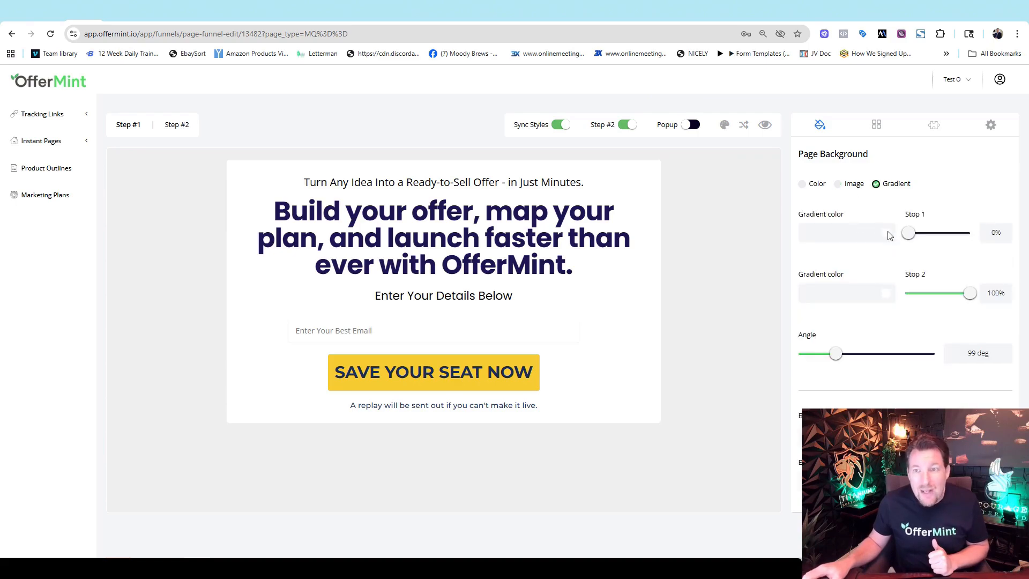
left_click(885, 233)
left_click(835, 228)
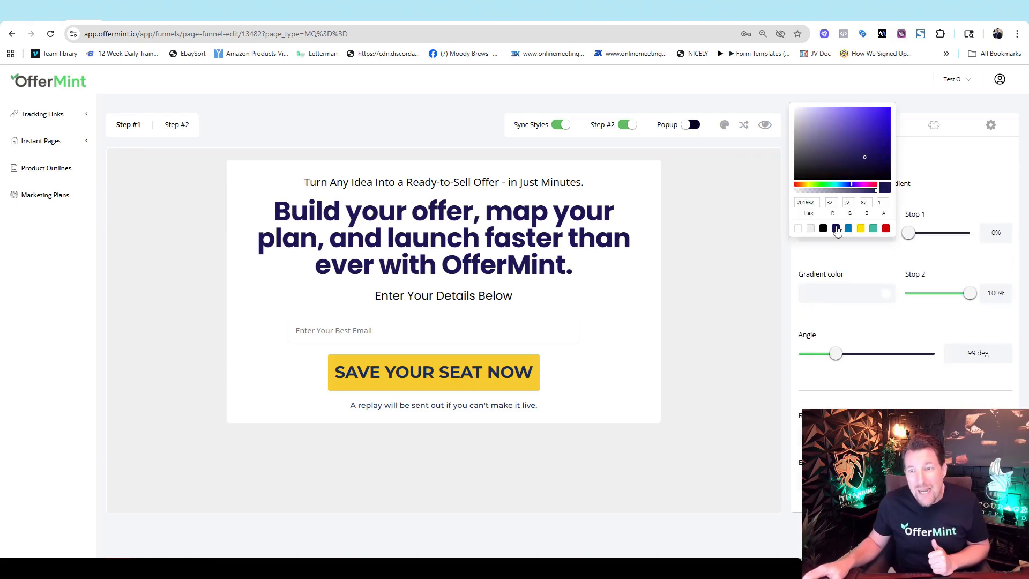
left_click(886, 298)
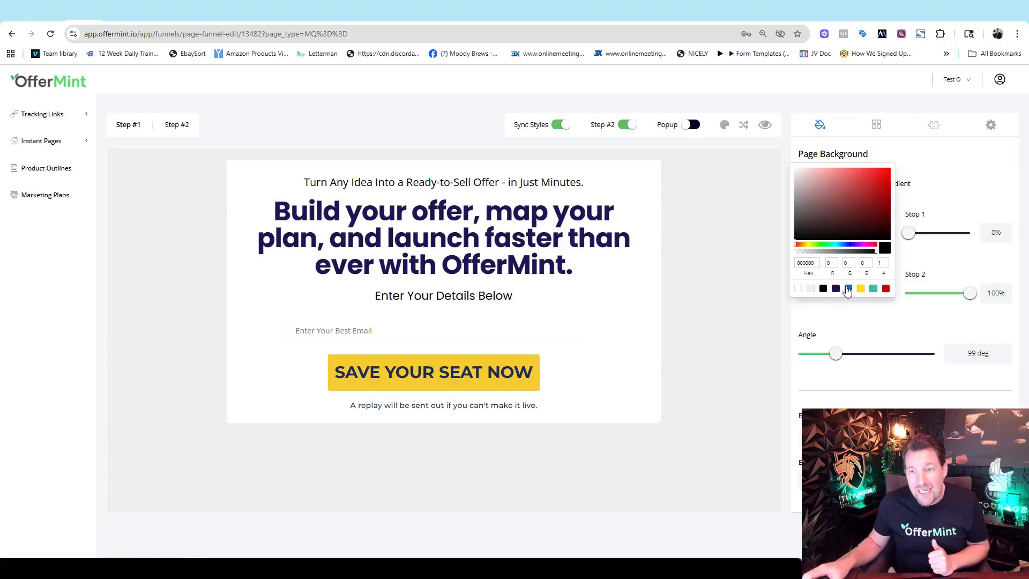
left_click(848, 289)
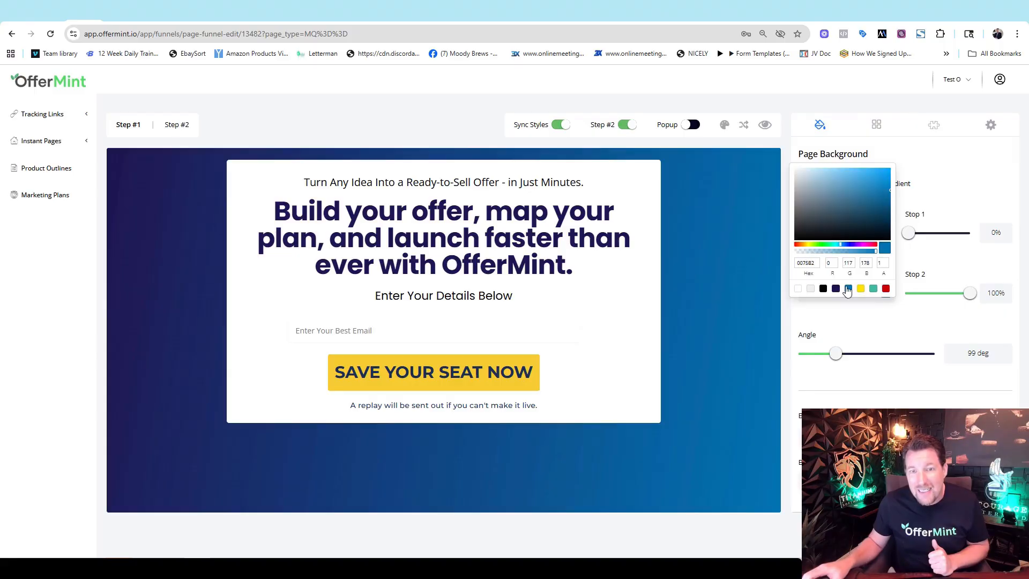
left_click(852, 328)
left_click_drag(839, 355, 861, 358)
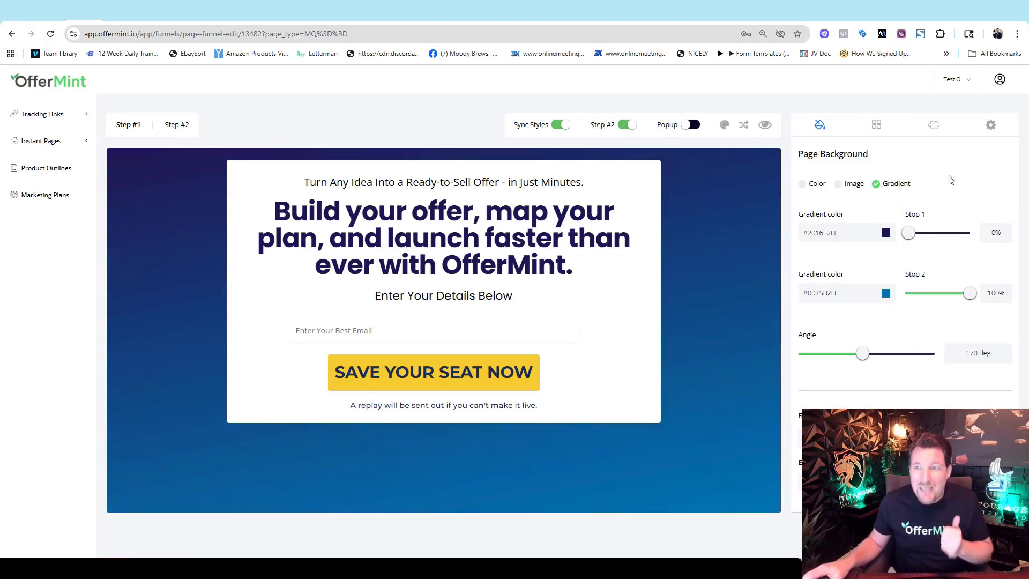
Apply the Checker page pattern and reduce its size to 28.
left_click(937, 132)
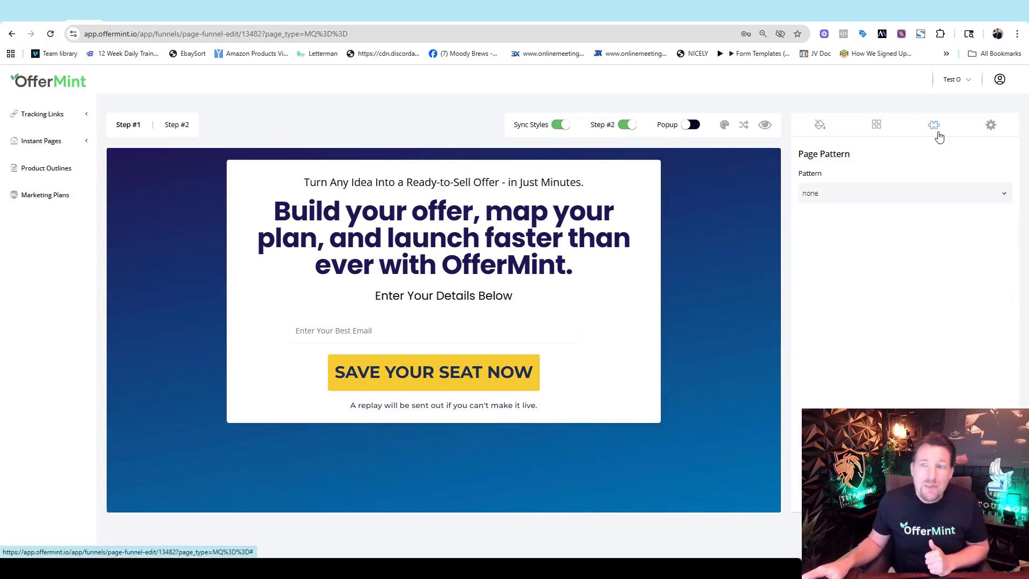
left_click(1005, 196)
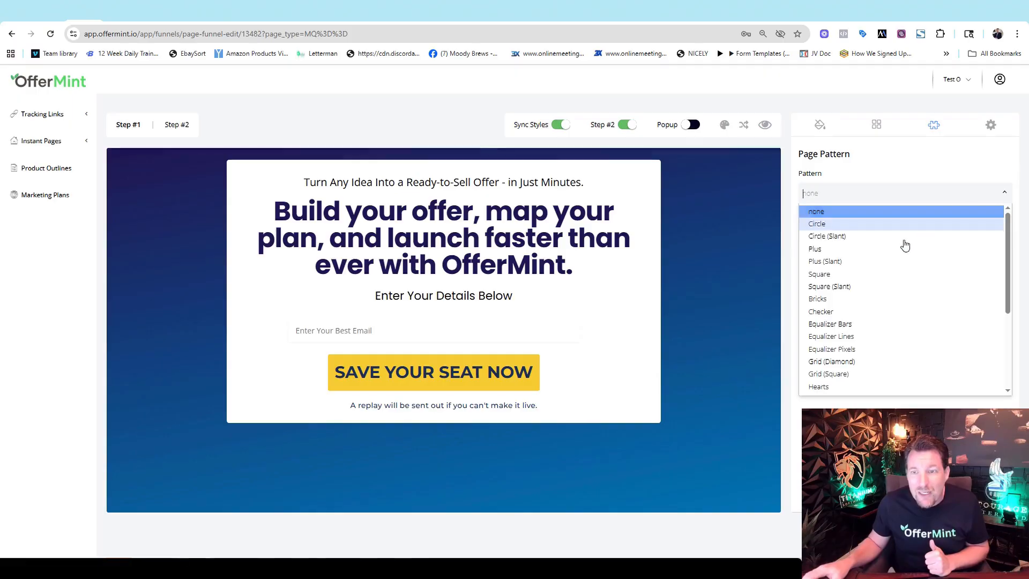
left_click(869, 319)
mouse_move(827, 282)
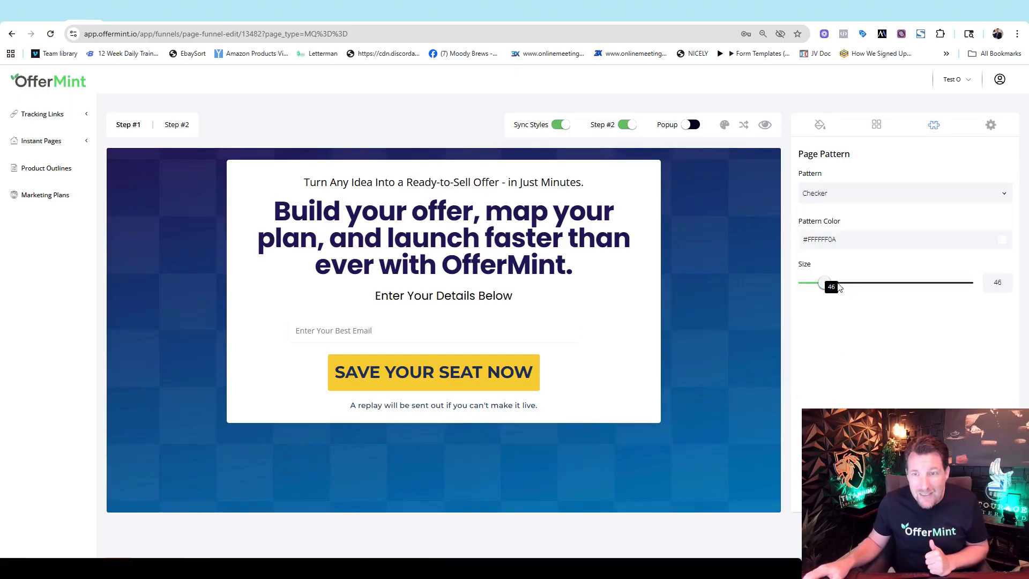
mouse_move(827, 280)
left_mouse_down()
mouse_move(918, 284)
mouse_move(803, 296)
mouse_move(841, 299)
mouse_move(818, 297)
left_mouse_up()
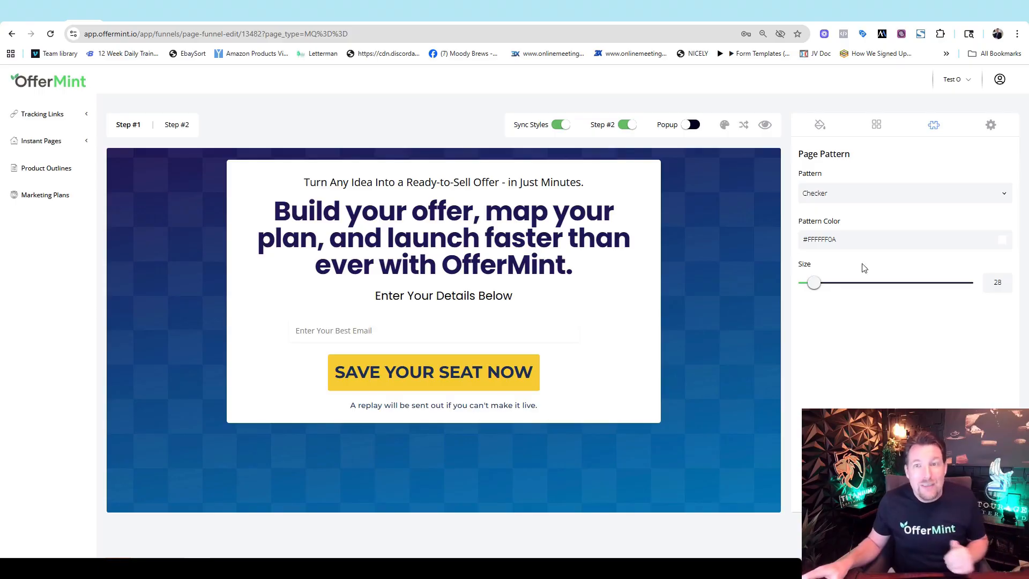
Submit a test e-mail address on the live lead page, then return to the editor.
left_click(765, 127)
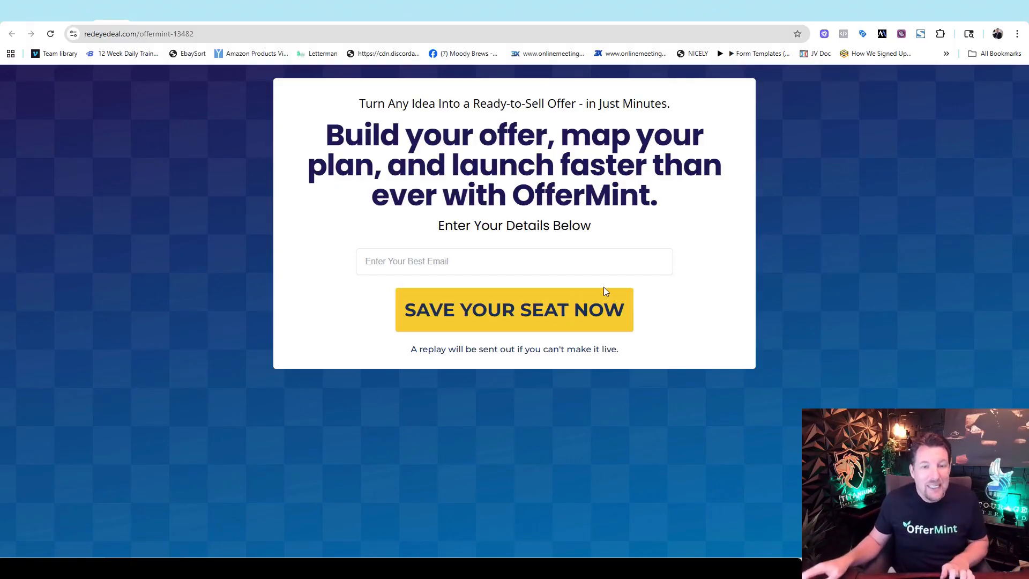
left_click(569, 269)
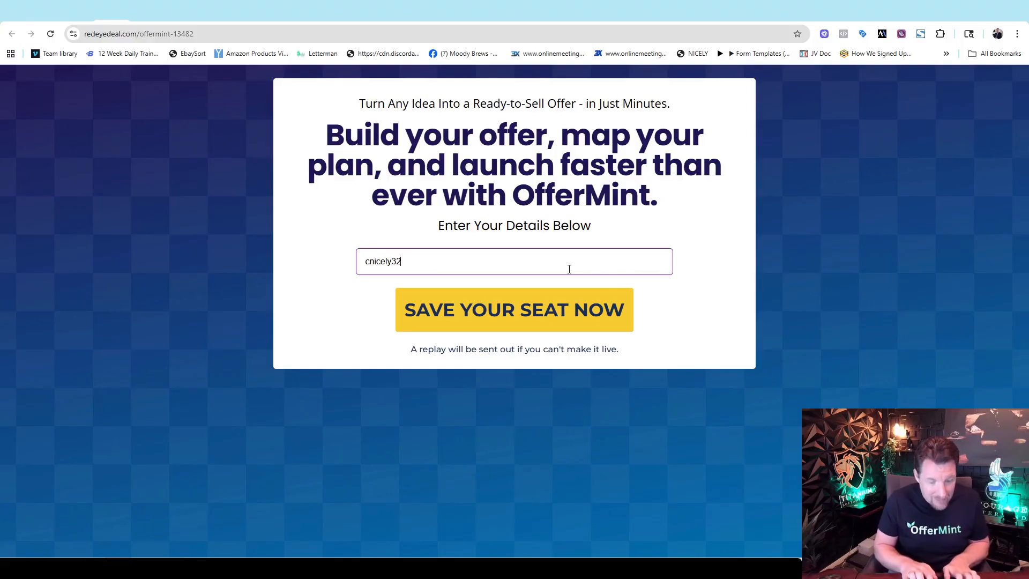
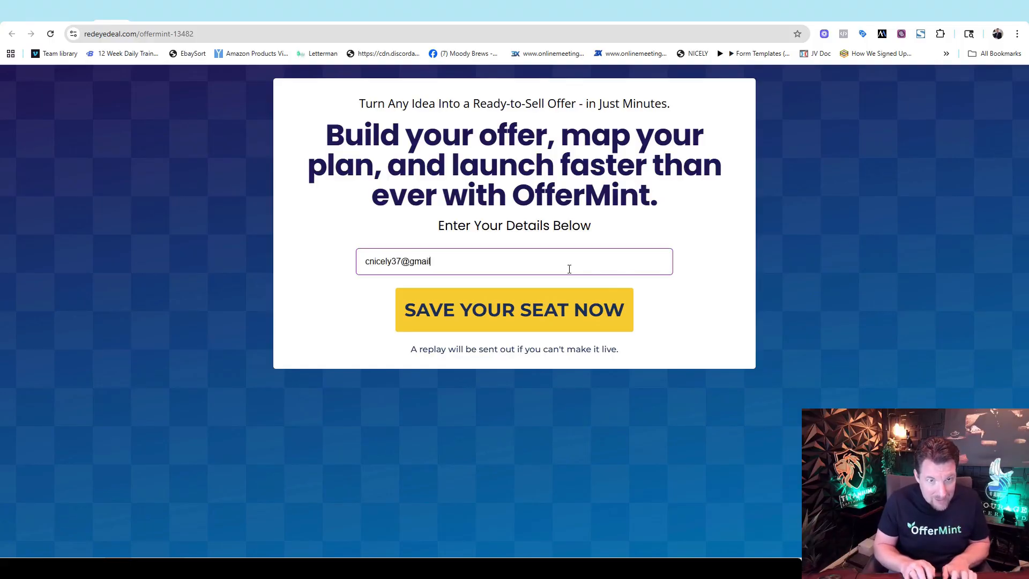
left_click(546, 310)
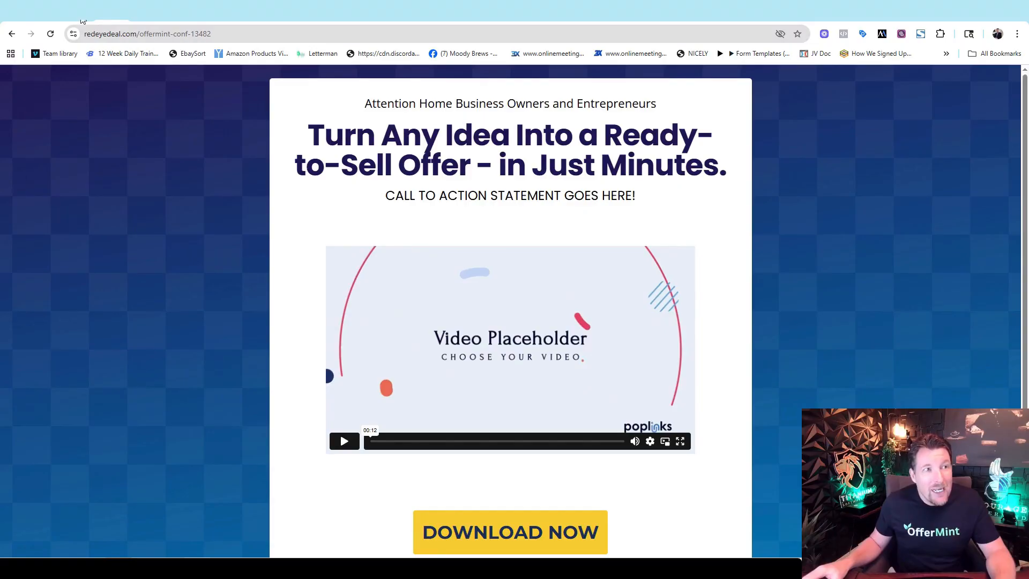
left_click(83, 20)
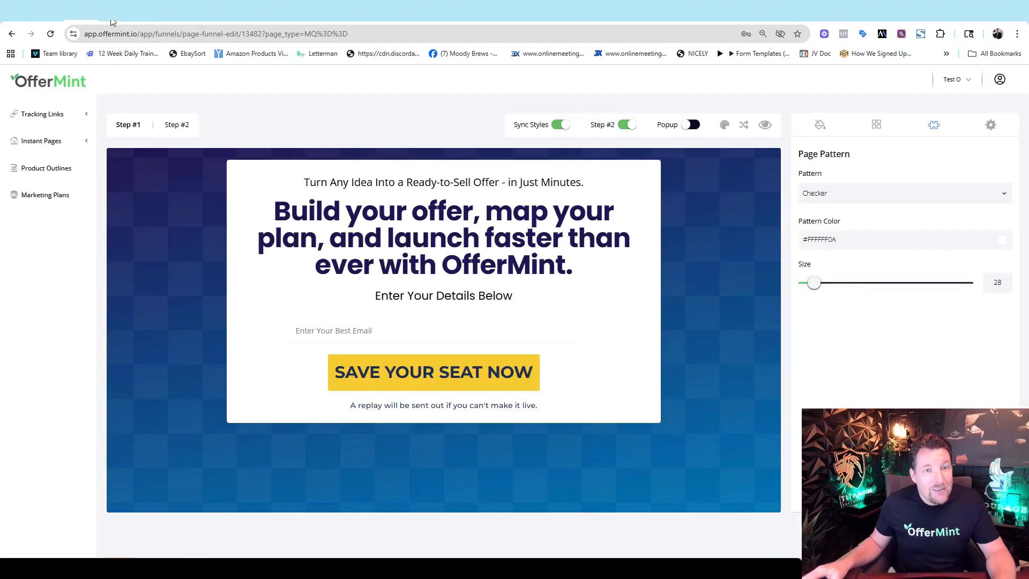
Open the Offermint lead step's live page with Go To Link from the Lead Steps list.
left_click(72, 141)
left_click(40, 163)
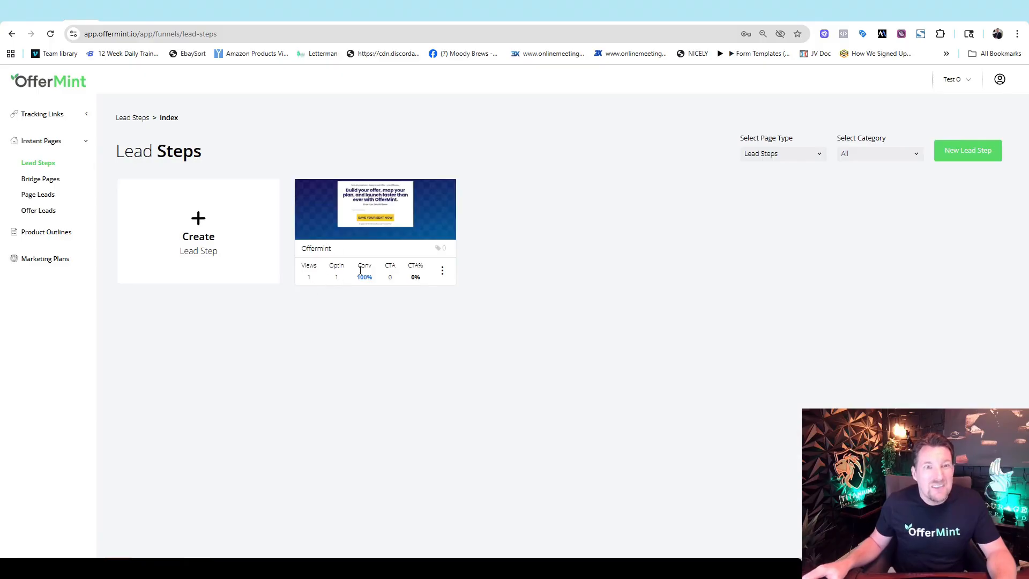
left_click(442, 270)
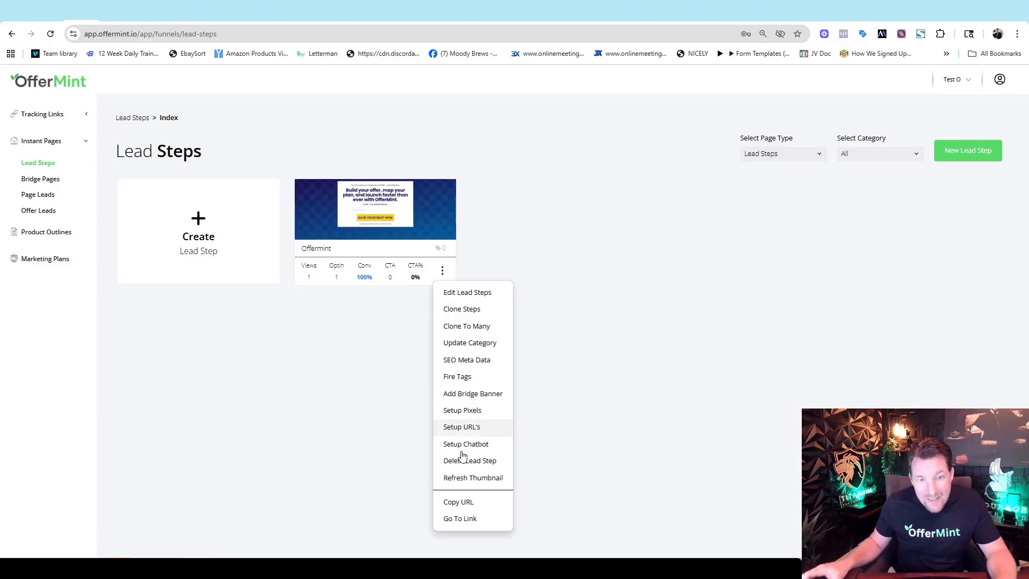
left_click(461, 518)
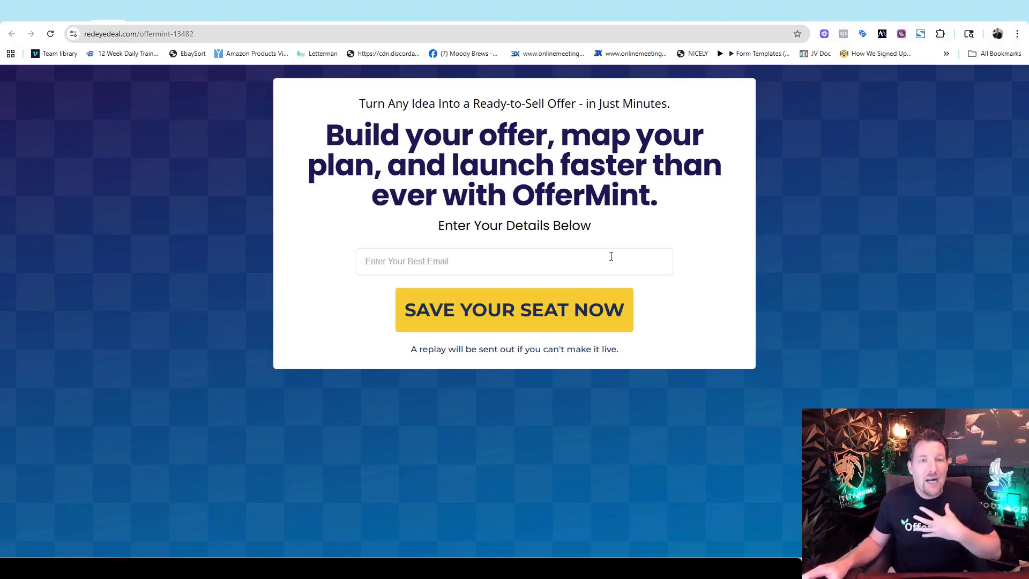
Submit another test e-mail address via Save Your Seat Now and return to the Lead Steps list.
left_click(511, 256)
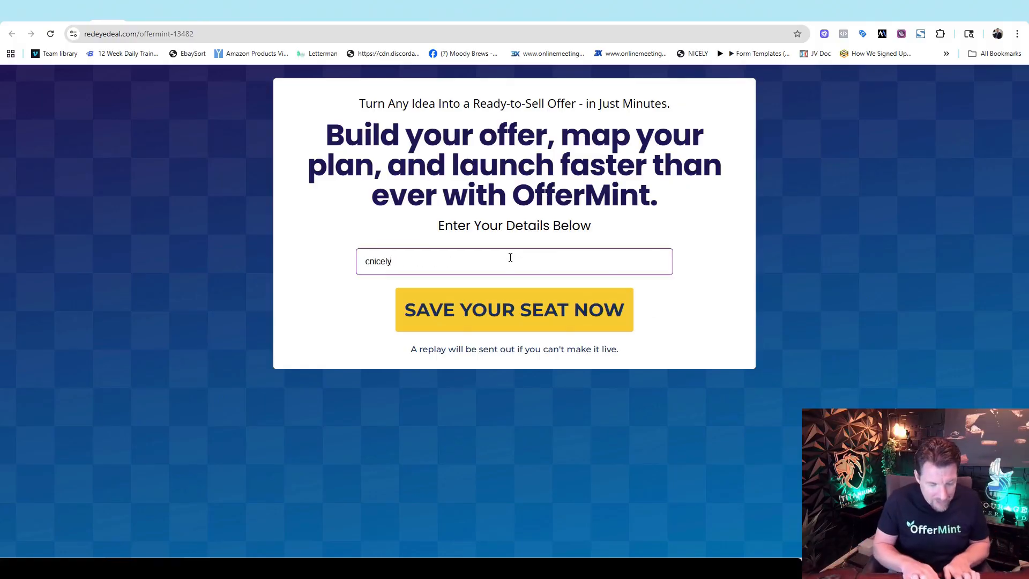
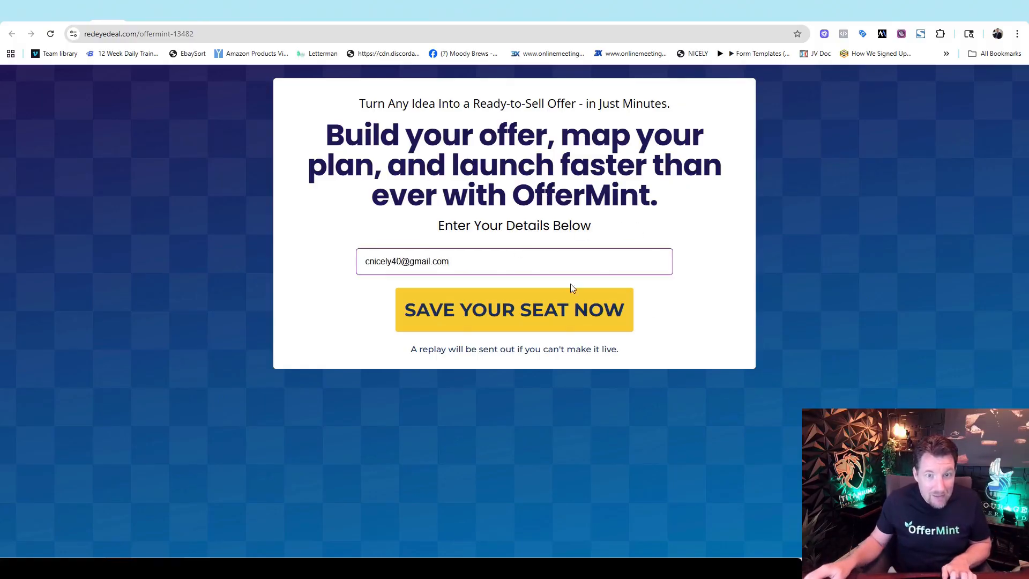
left_click(552, 321)
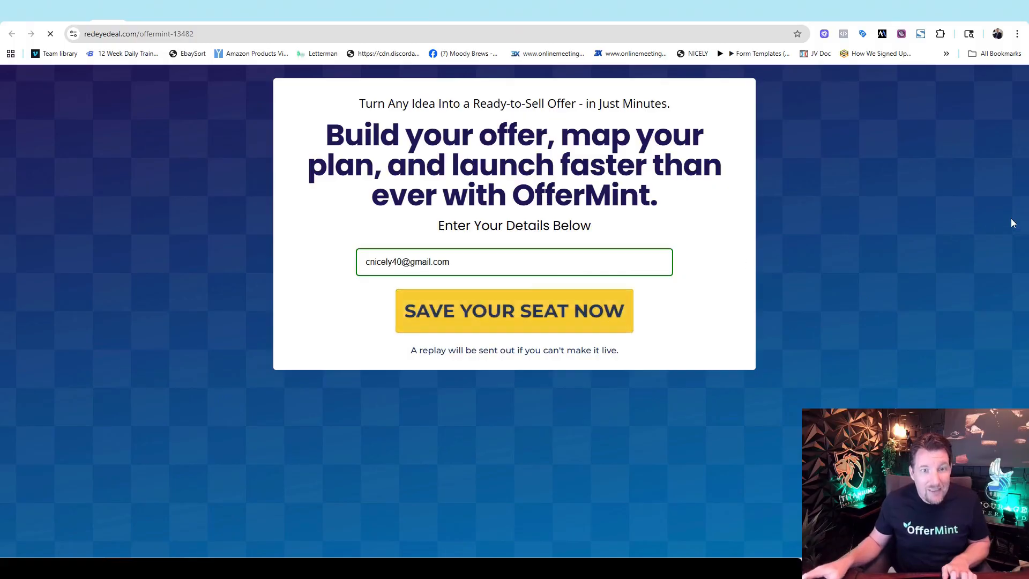
left_click(86, 21)
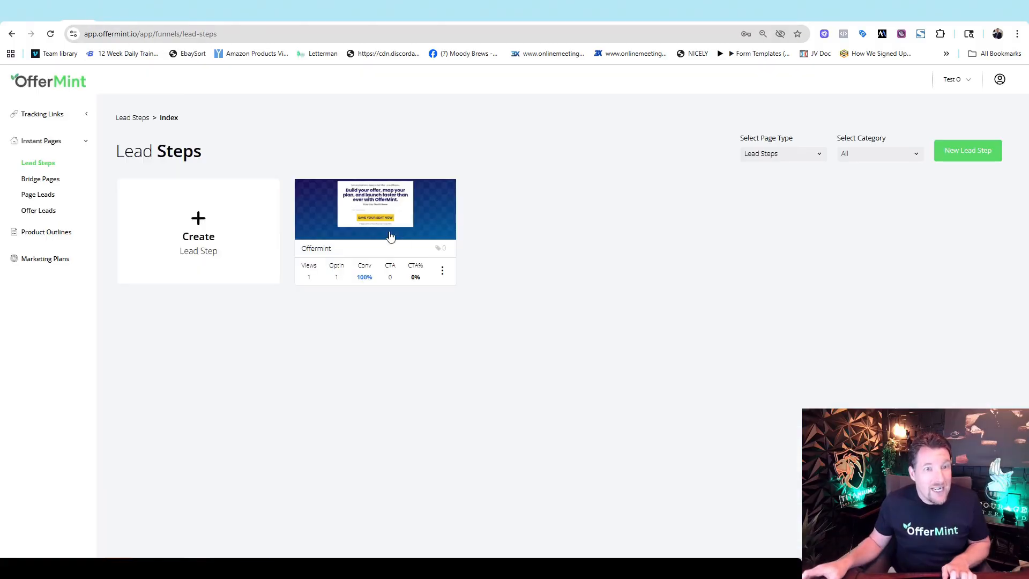
Reload the page, change the gradient background to plain #efefef, and return to Lead Steps.
right_click(483, 339)
left_click(527, 111)
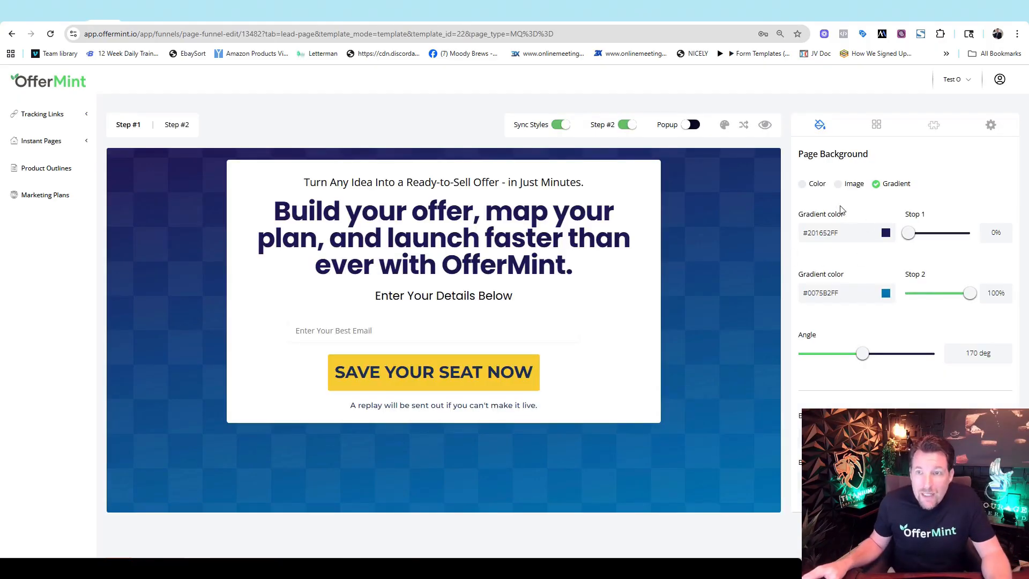
left_click(802, 184)
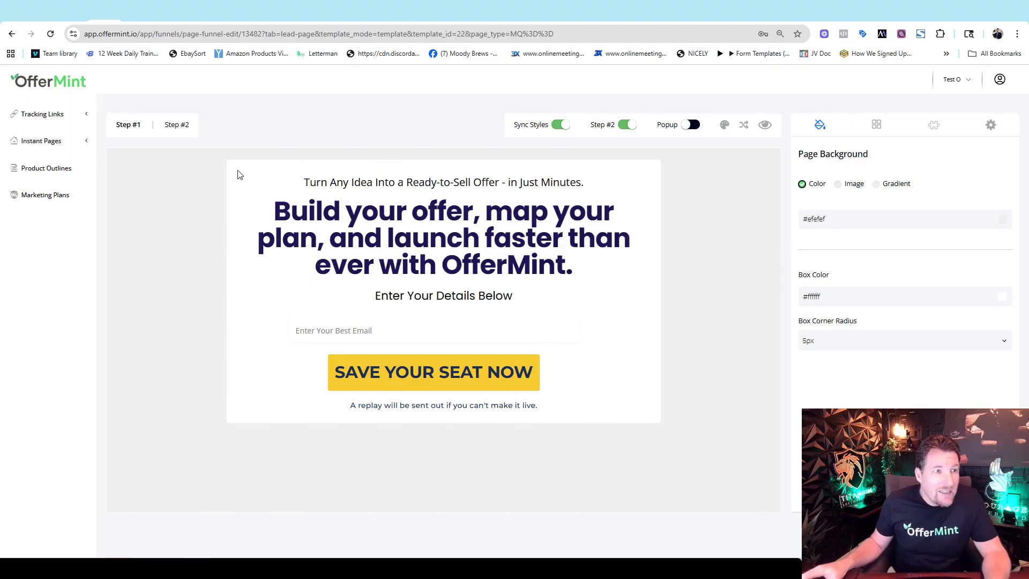
left_click(83, 143)
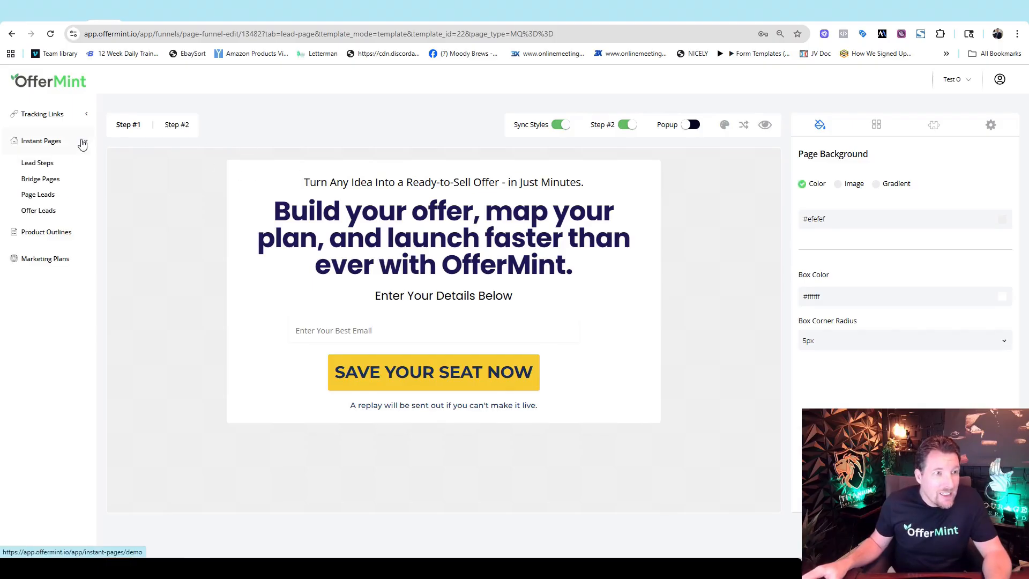
left_click(55, 163)
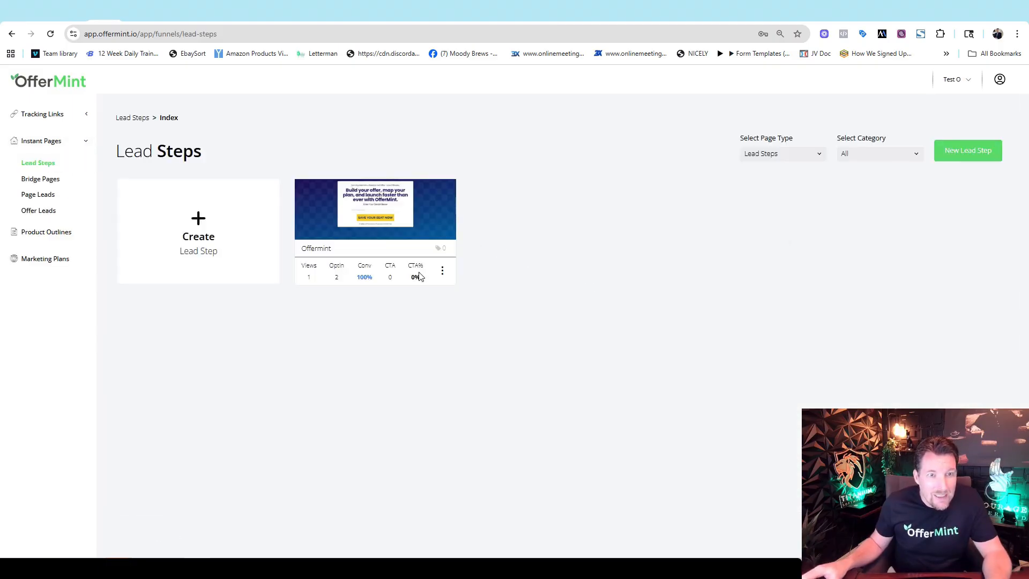
Save the Offermint step's URLs on redeyedeal.com, keeping lead path h1 and confirmation path h12.
left_click(442, 270)
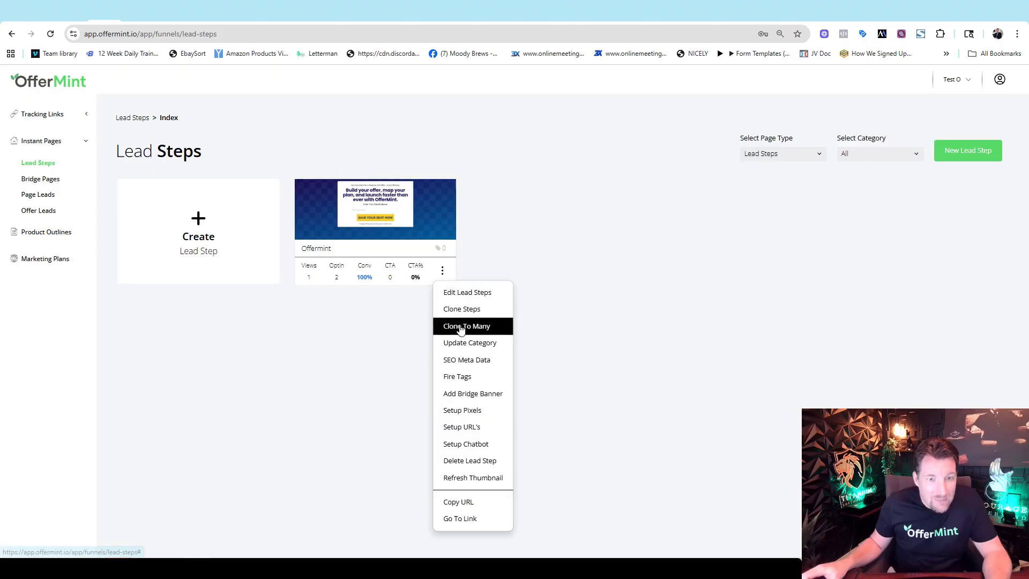
left_click(460, 434)
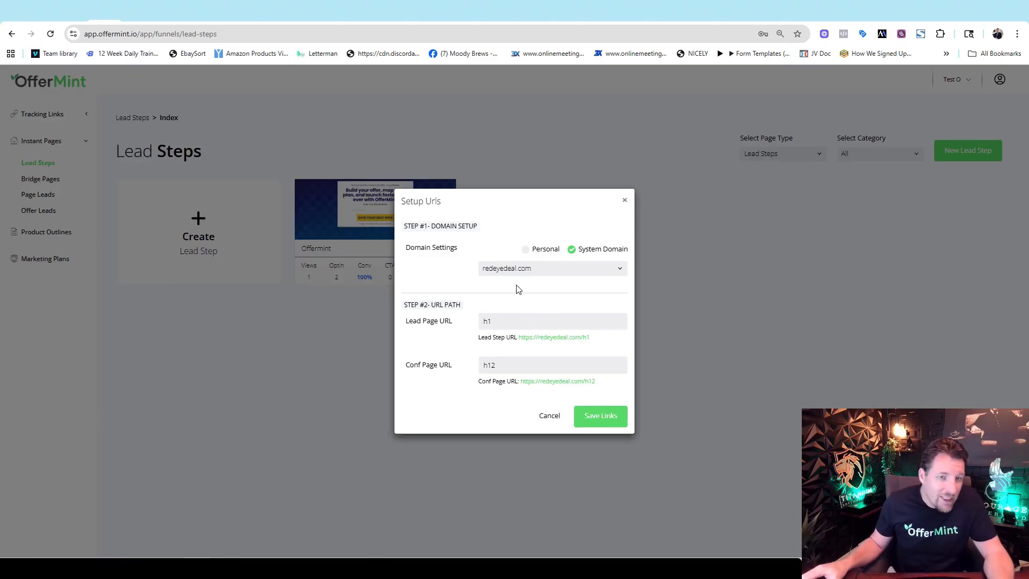
left_click(543, 272)
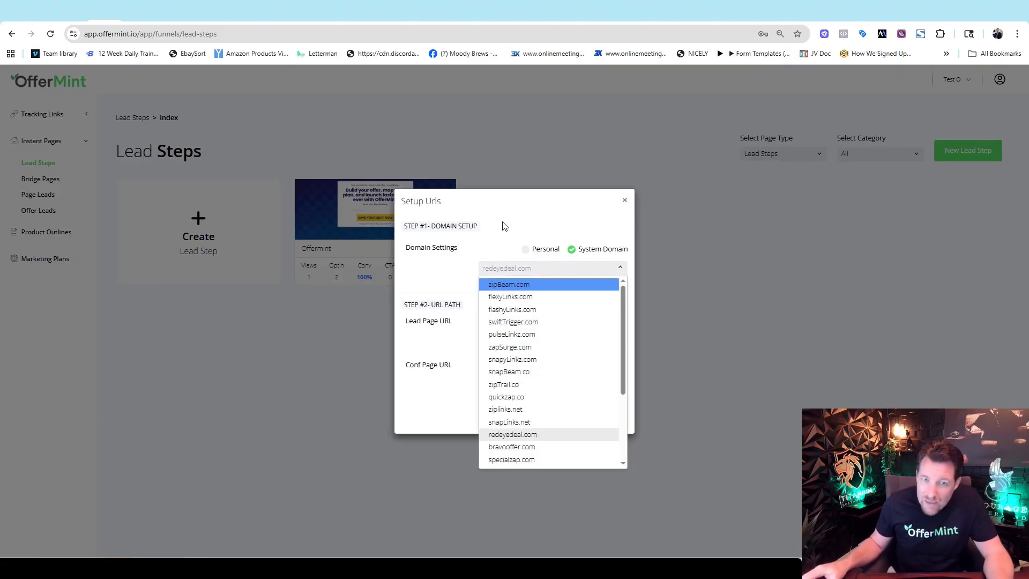
left_click(531, 268)
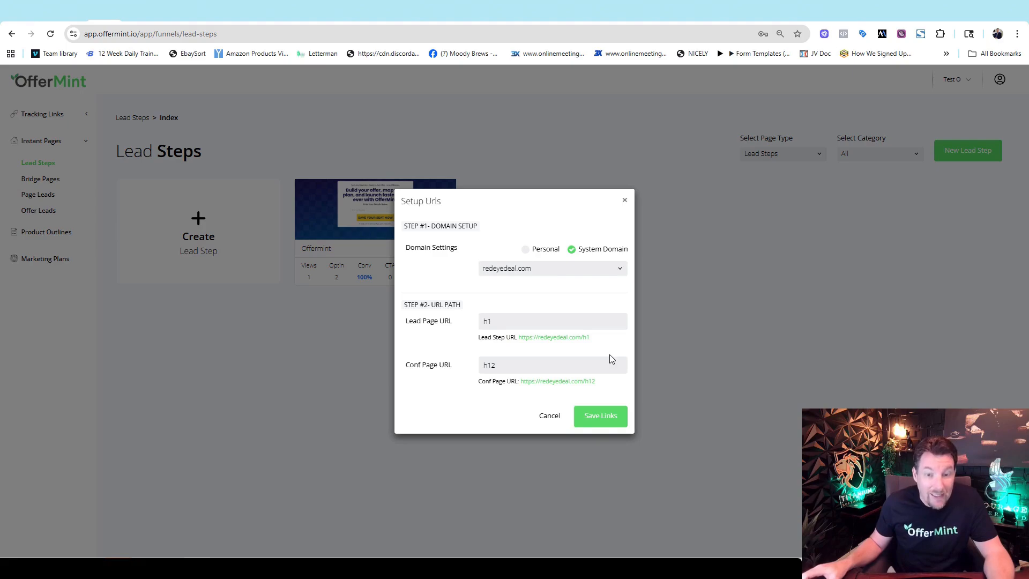
left_click(602, 420)
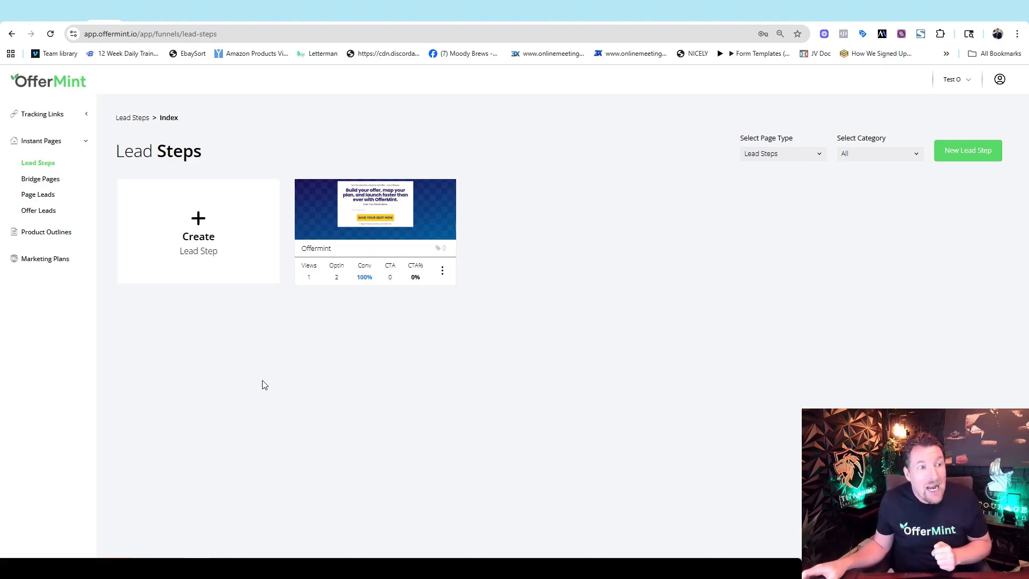
Reload, review the captured leads in the Page Leads table, then go back to Lead Steps.
right_click(320, 115)
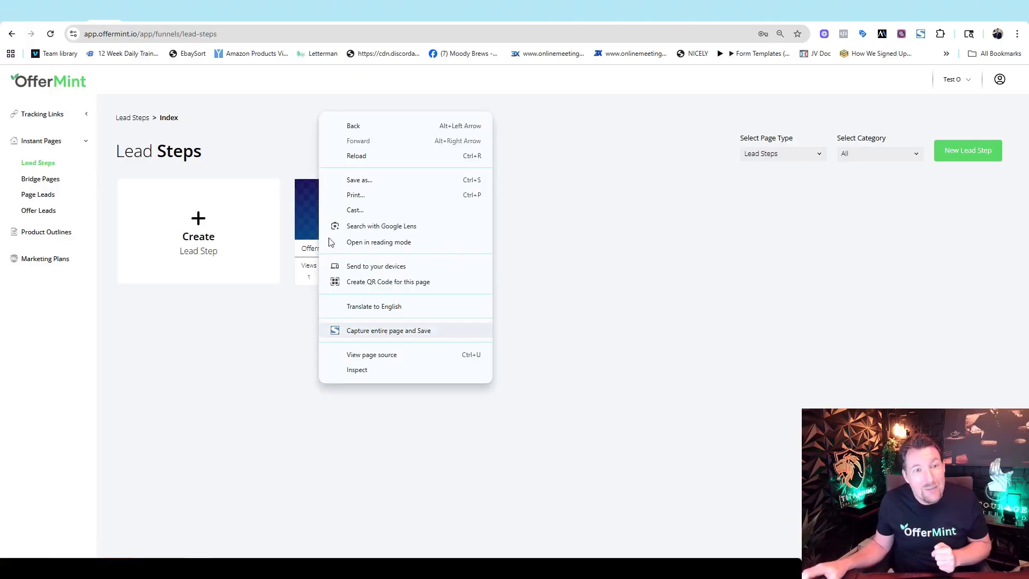
left_click(343, 154)
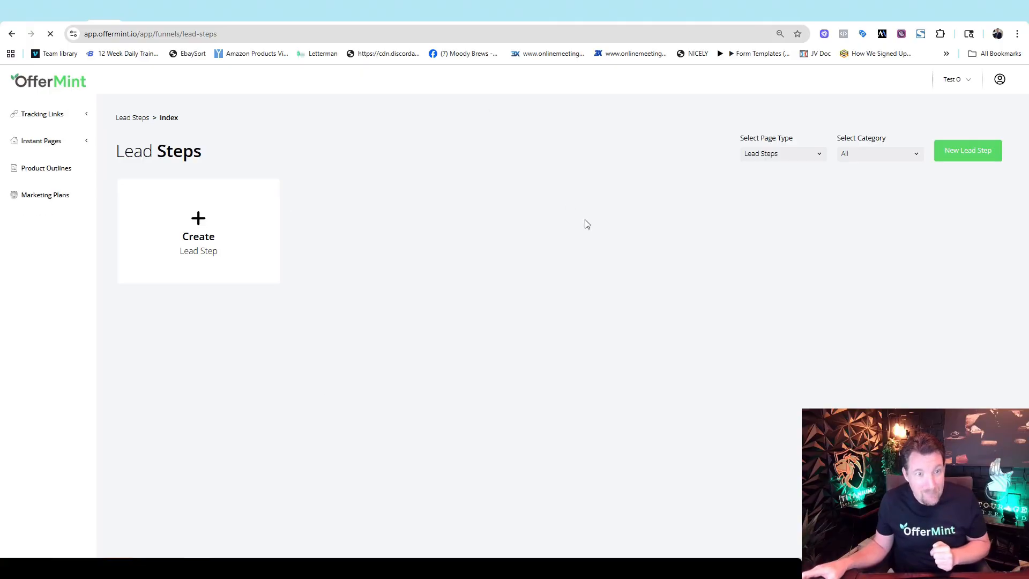
left_click(77, 149)
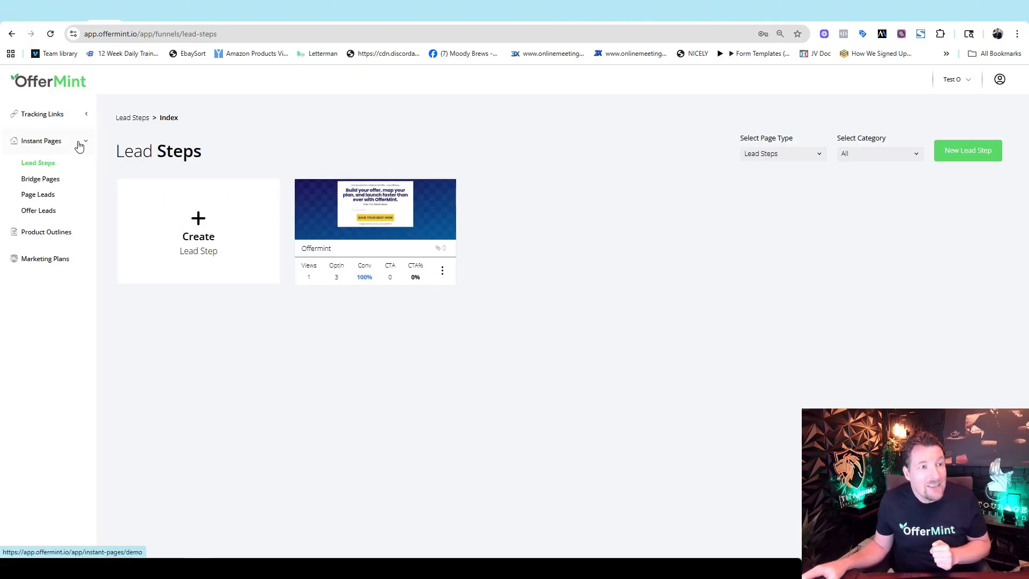
left_click(44, 194)
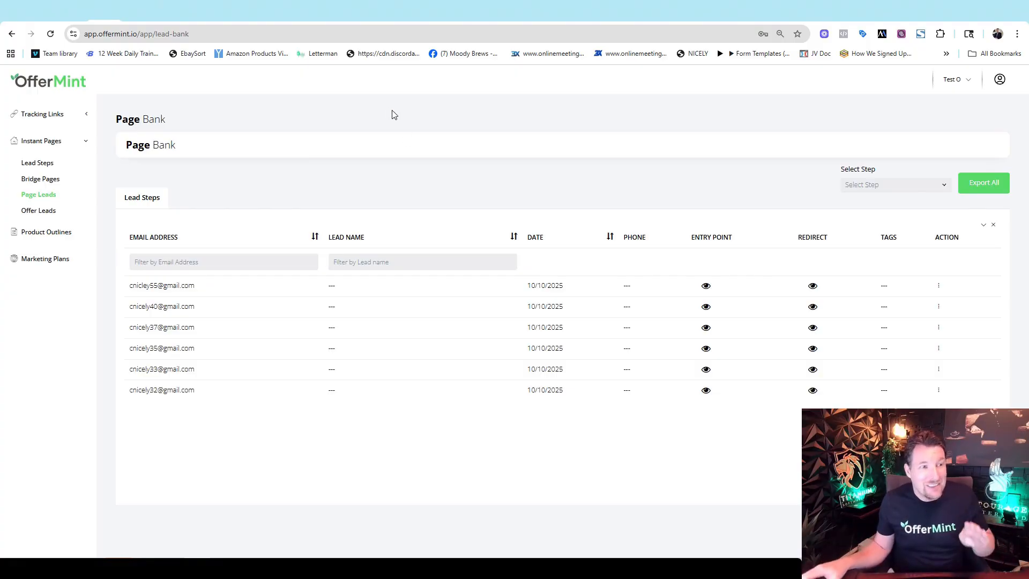
left_click(51, 163)
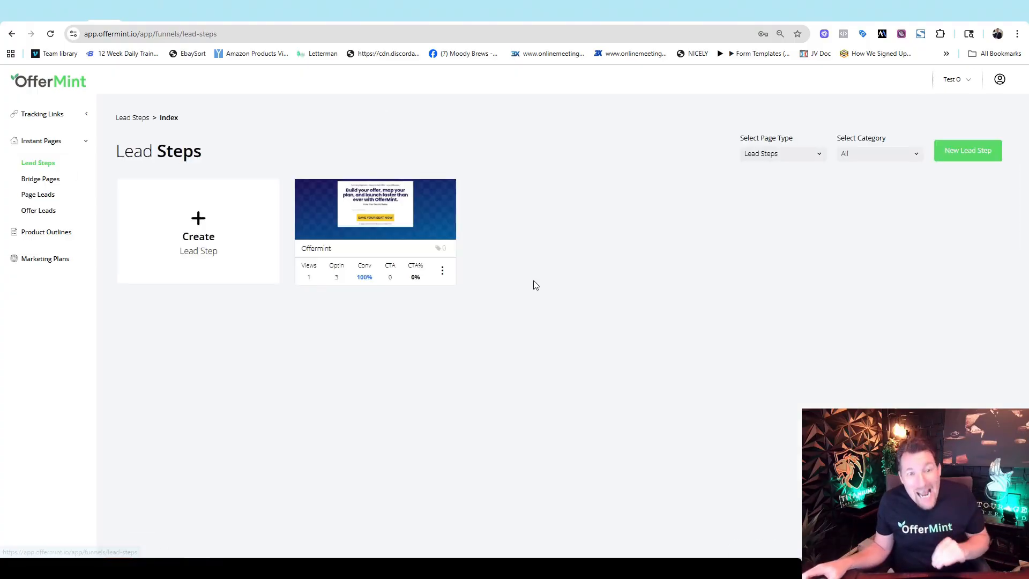